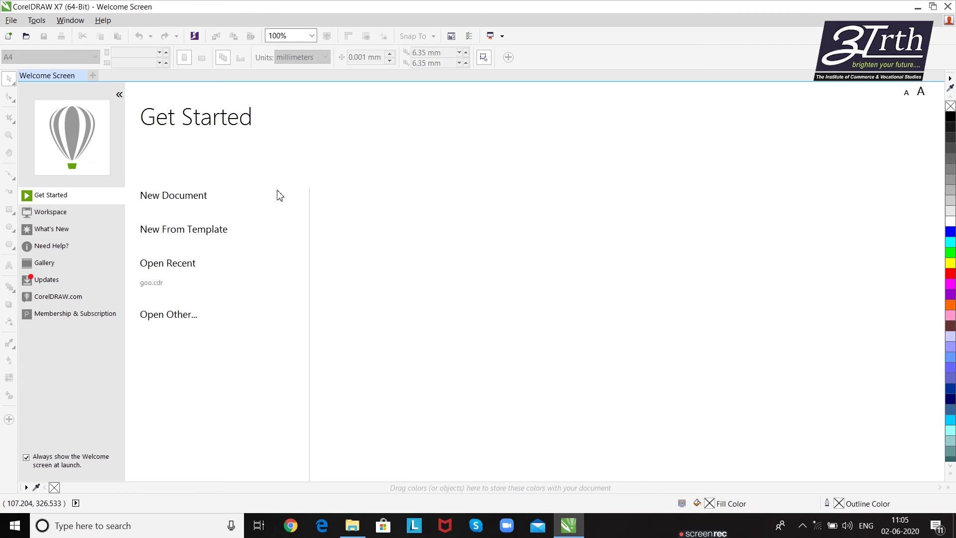
Create a new A4 portrait document with its units set to inches.
left_click(182, 199)
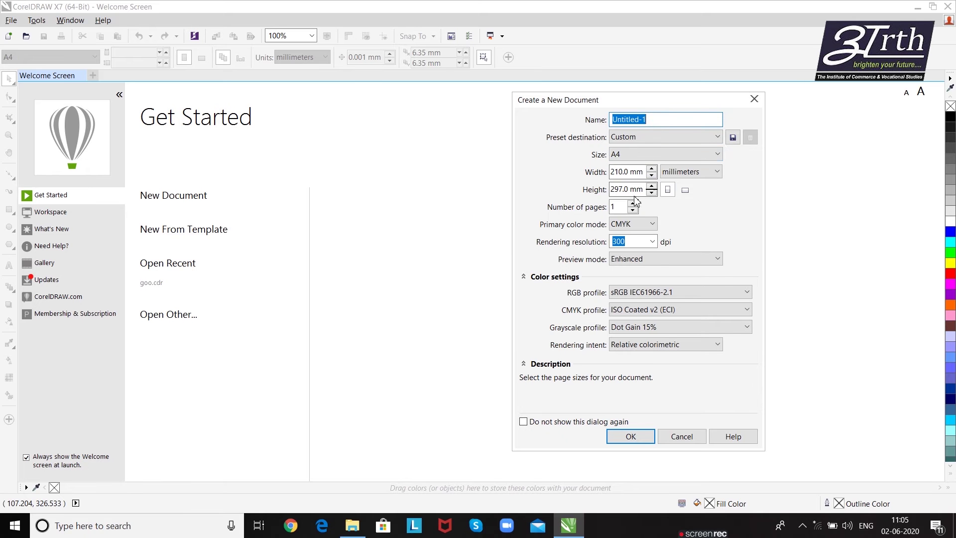
left_click(690, 171)
left_click(679, 184)
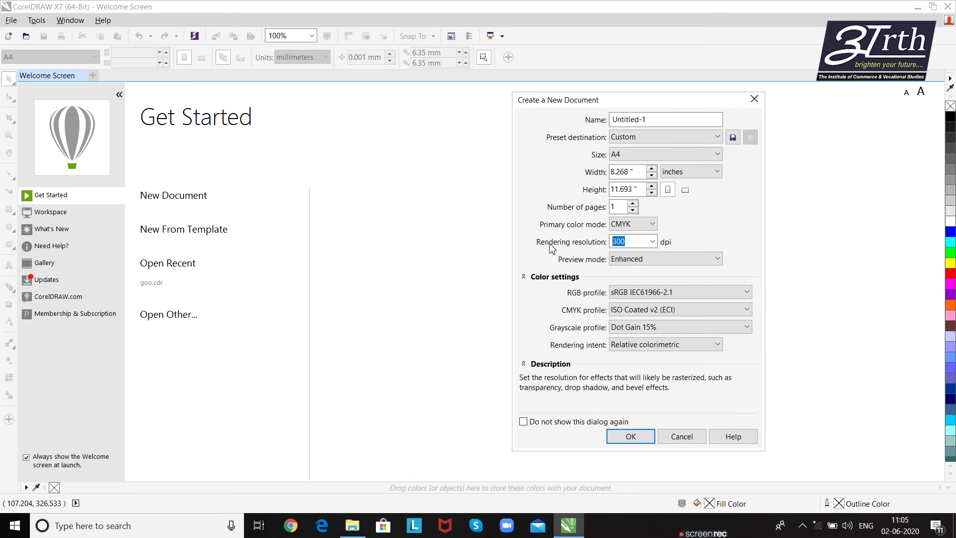
left_click(630, 437)
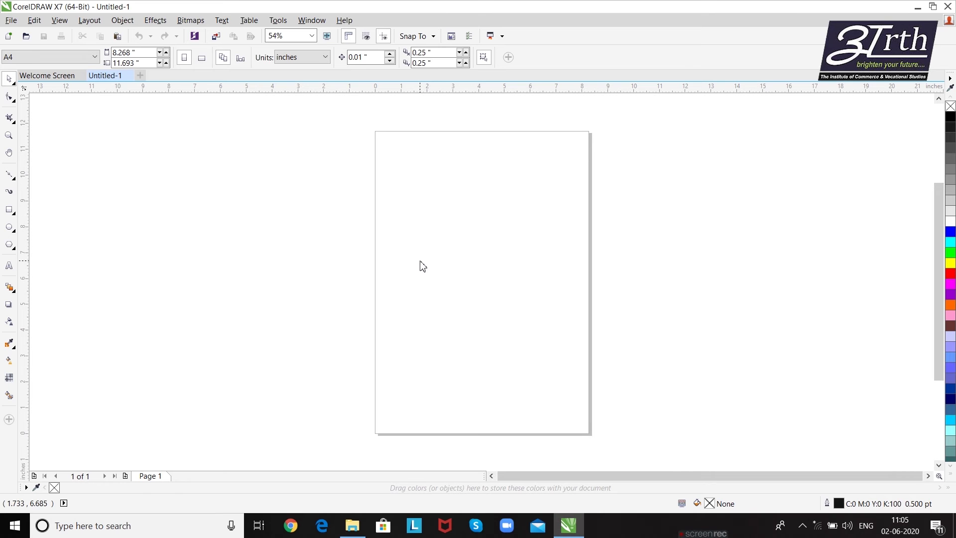
left_click(19, 22)
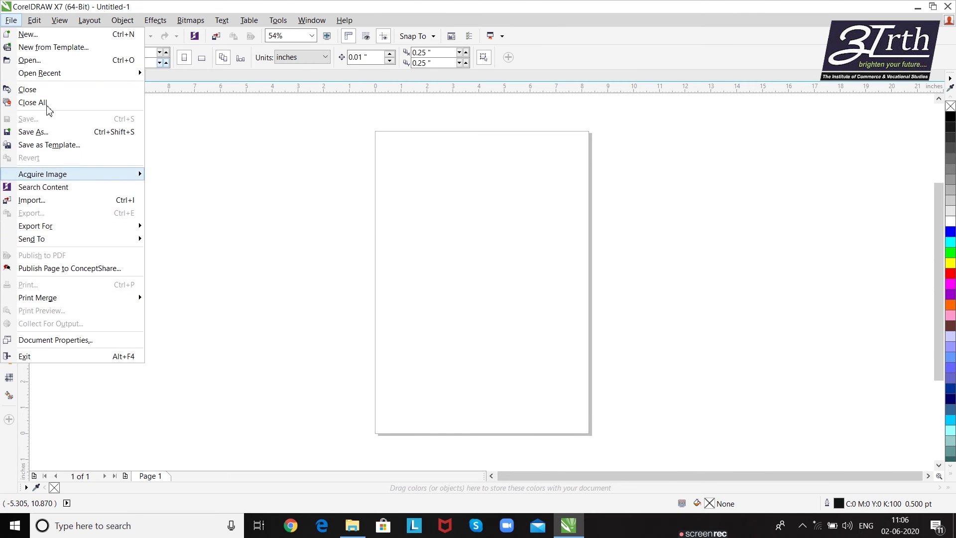
mouse_move(34, 22)
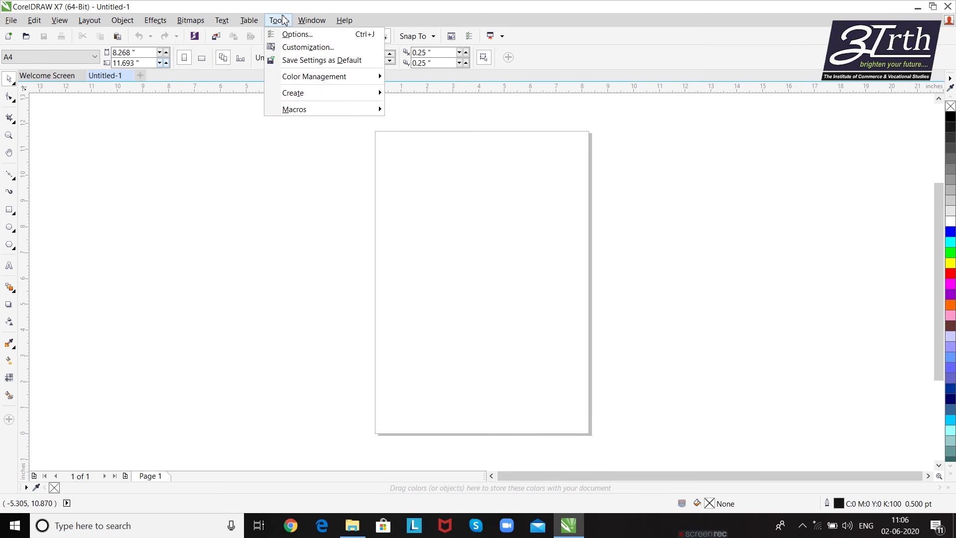
mouse_move(196, 25)
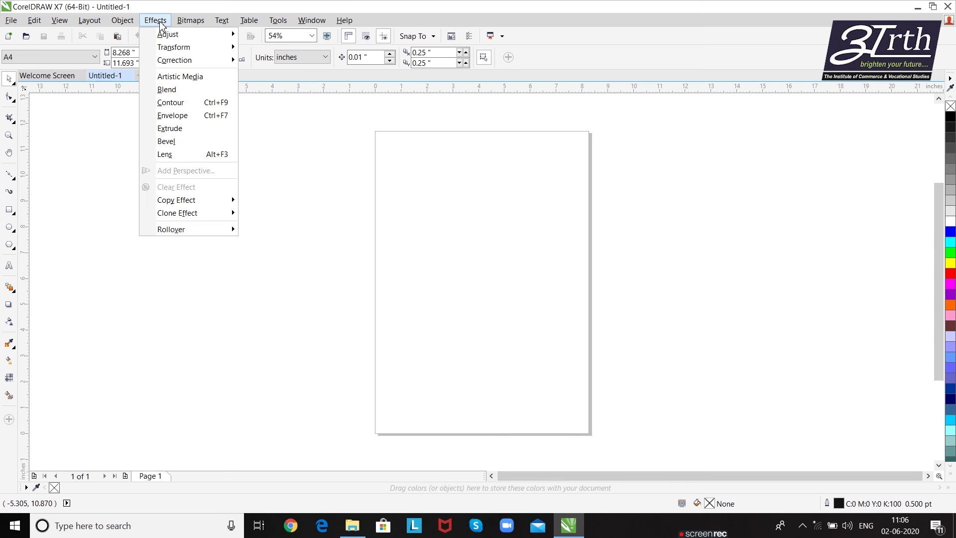
mouse_move(124, 24)
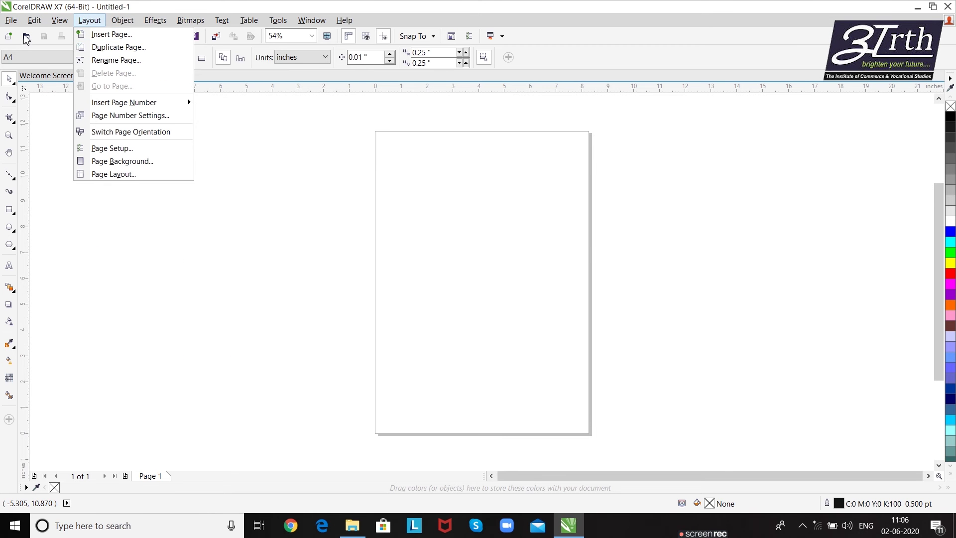
left_click(547, 41)
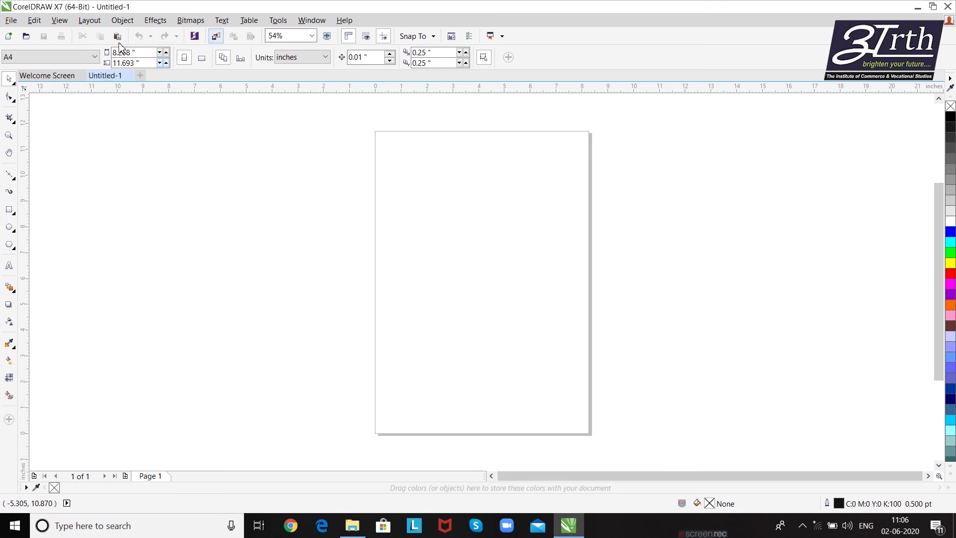
left_click(10, 38)
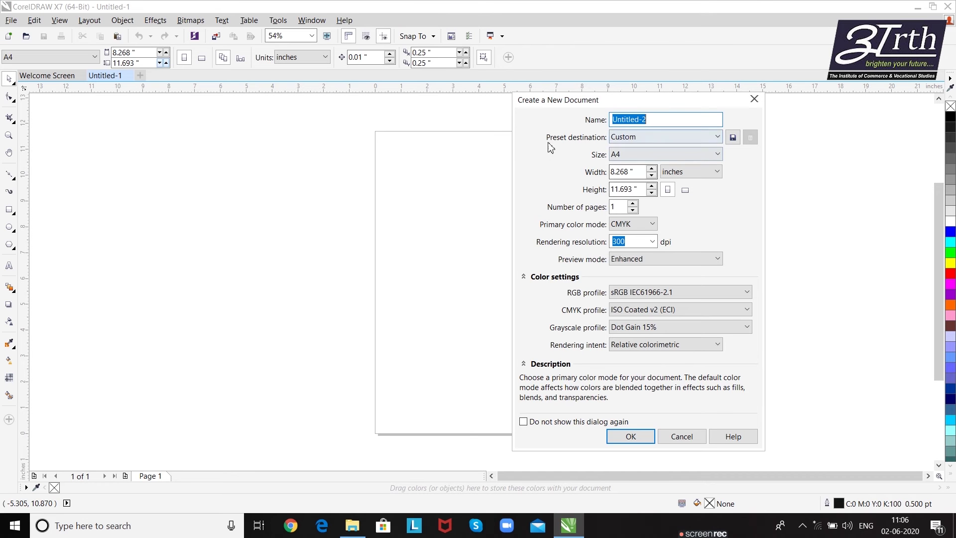
left_click(687, 439)
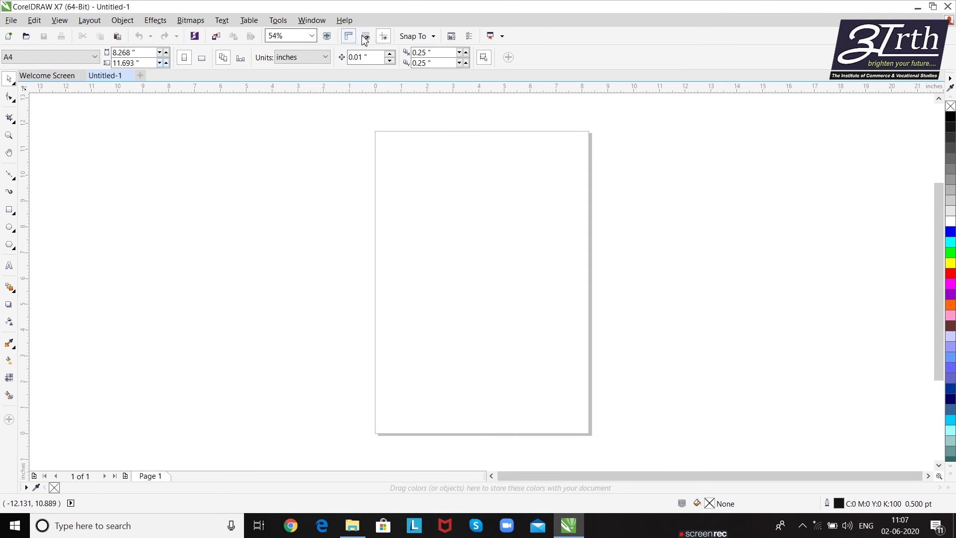
Draw a rectangle about 4.6 by 4.2 inches in the upper middle of the page.
left_click(9, 210)
left_click_drag(429, 182, 548, 292)
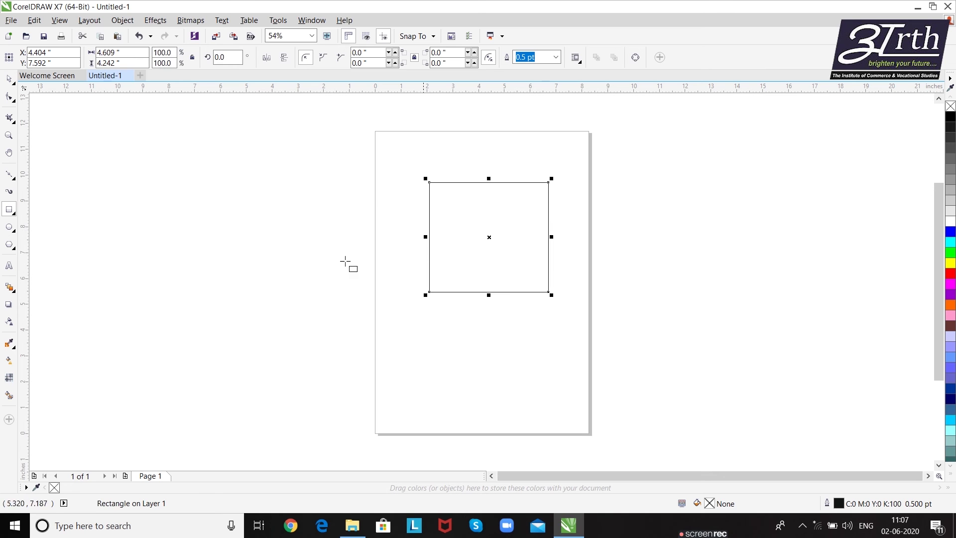
left_click(9, 79)
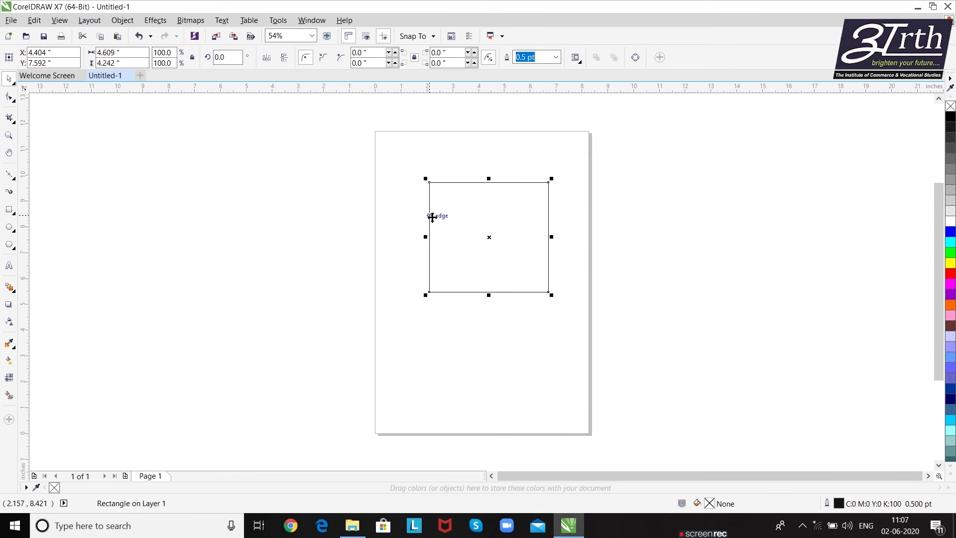
Cut the rectangle and paste it back onto the page.
key("ctrl+x")
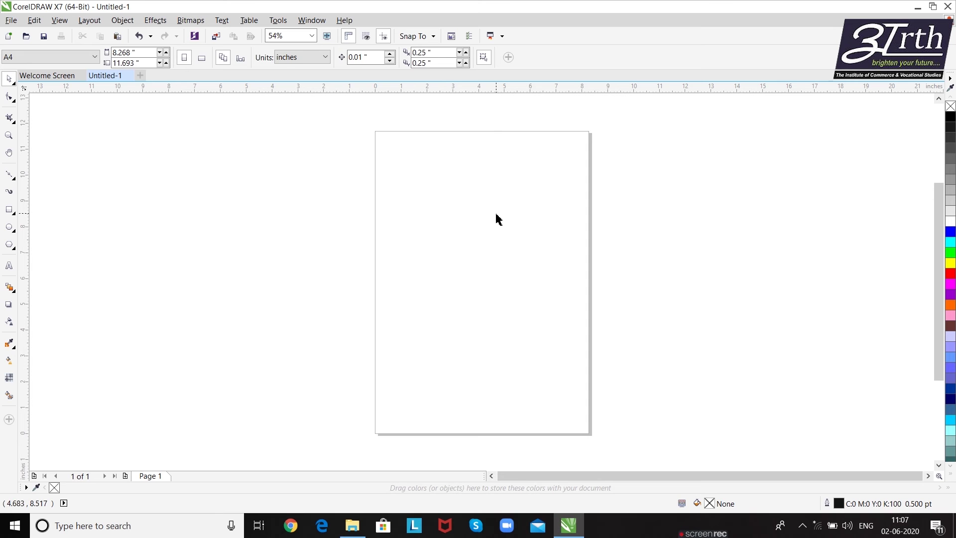
key("ctrl+v")
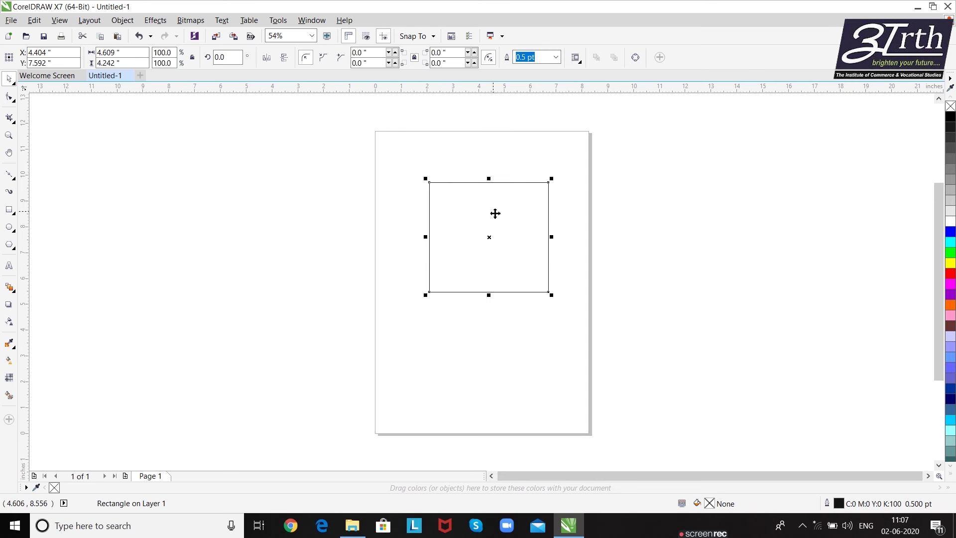
left_click(118, 37)
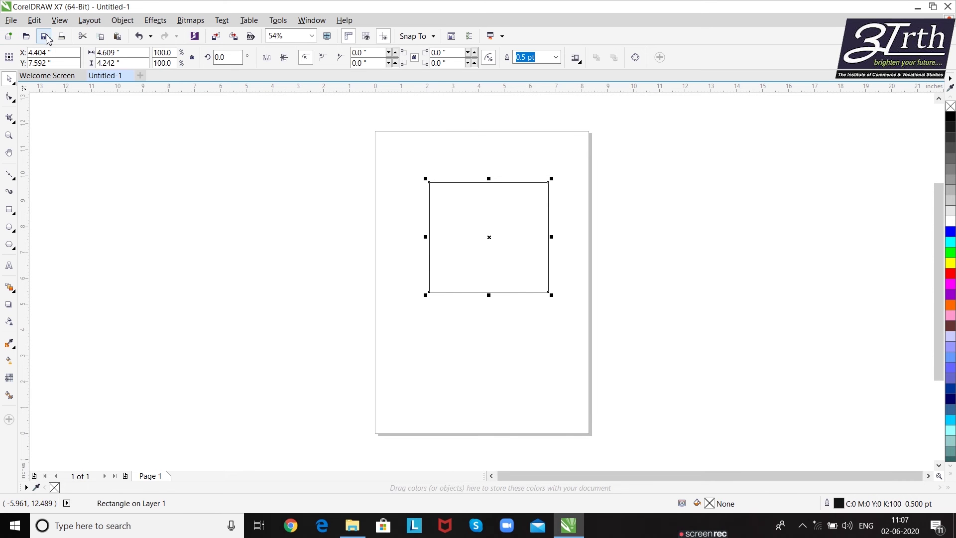
left_click(11, 20)
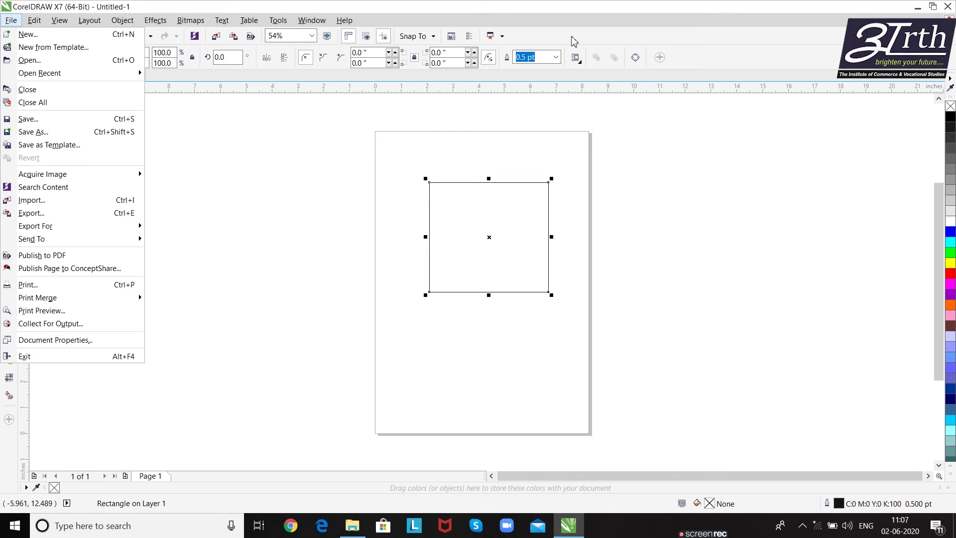
key("Escape")
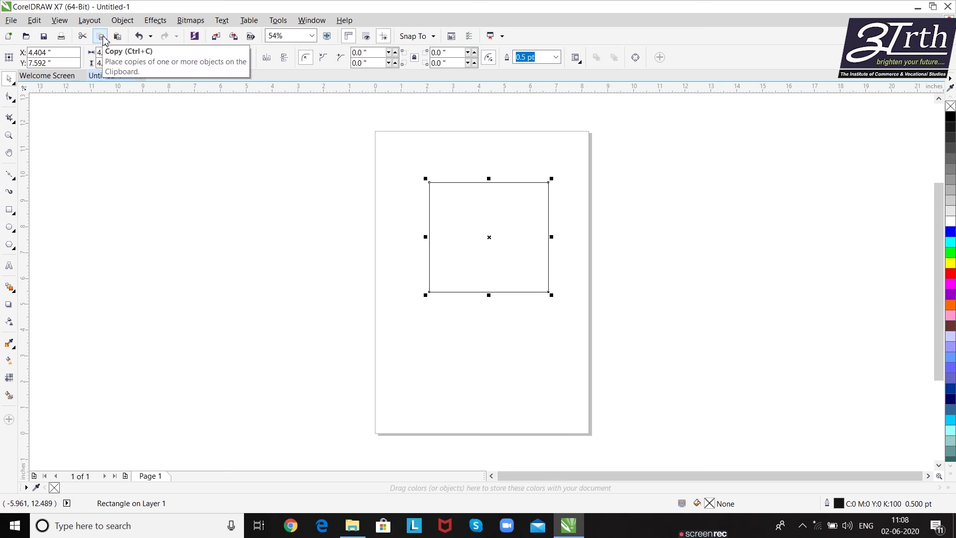
left_click(34, 20)
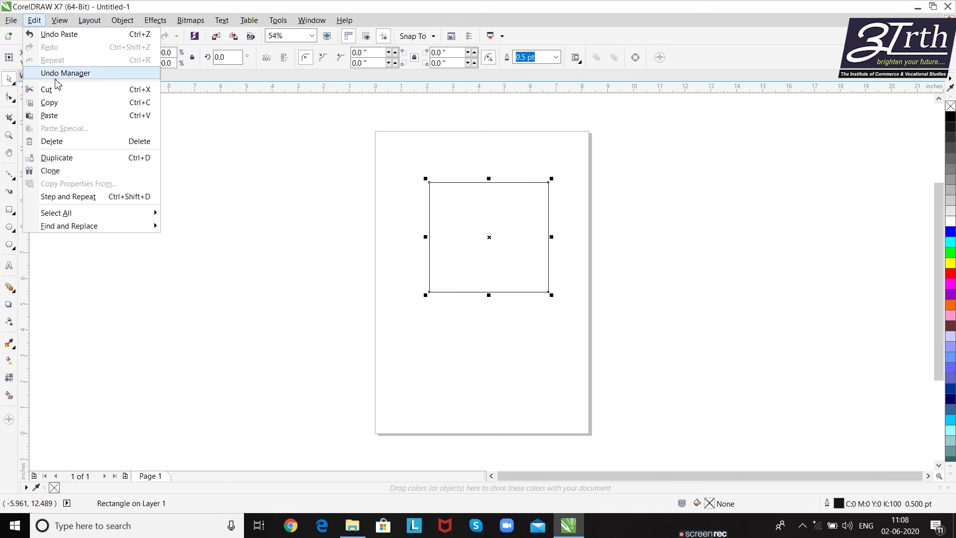
left_click(180, 98)
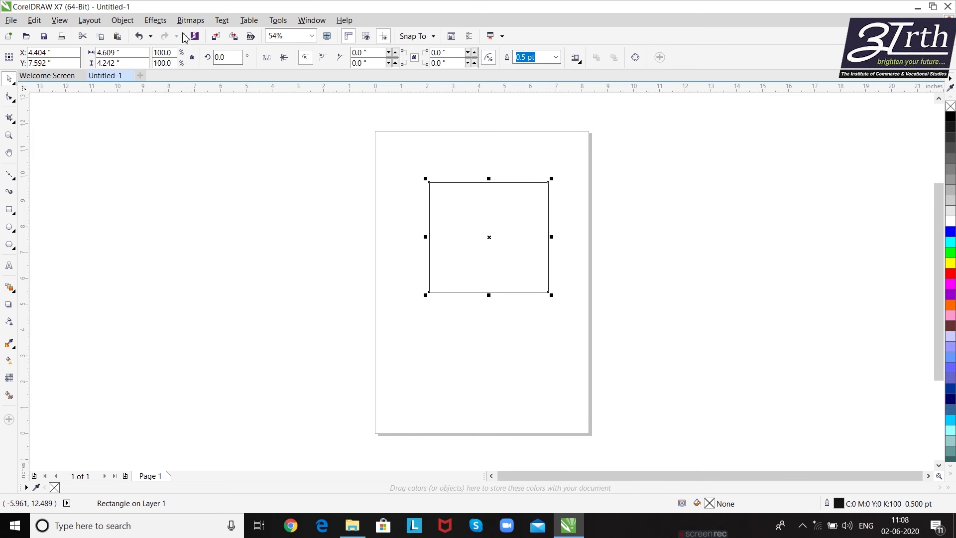
left_click(139, 38)
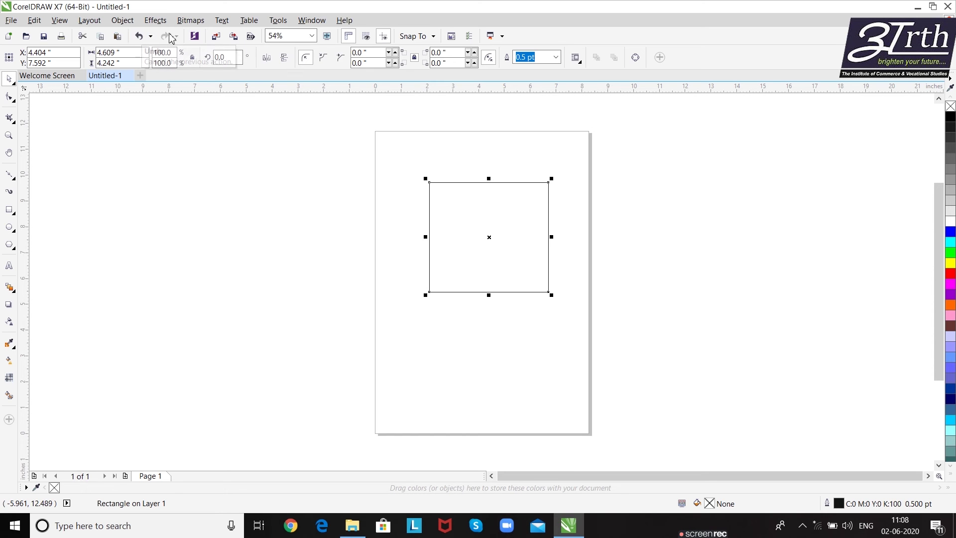
Move the rectangle across the page's lower-left edge, and undo the moves and the paste.
left_click_drag(463, 214, 356, 347)
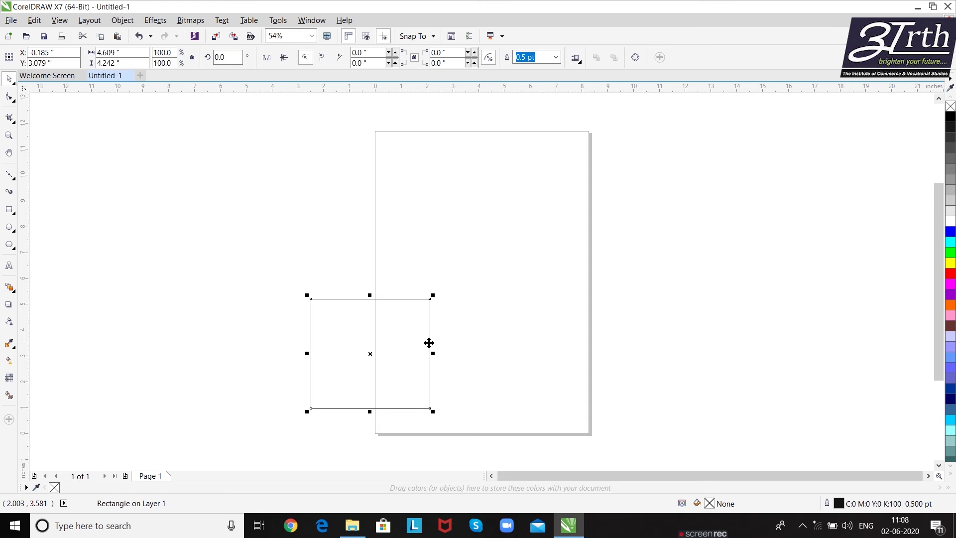
key("ctrl+z")
key("ctrl+z")
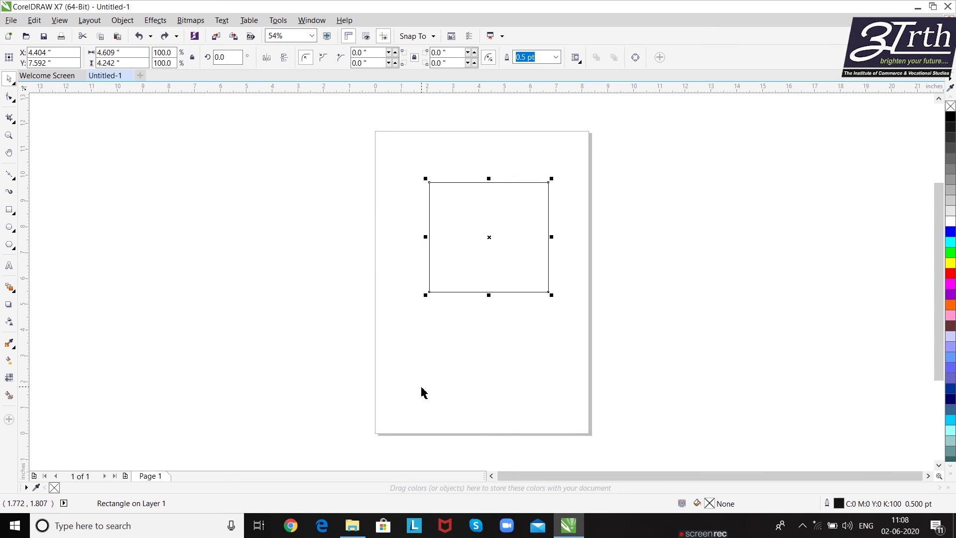
key("Delete")
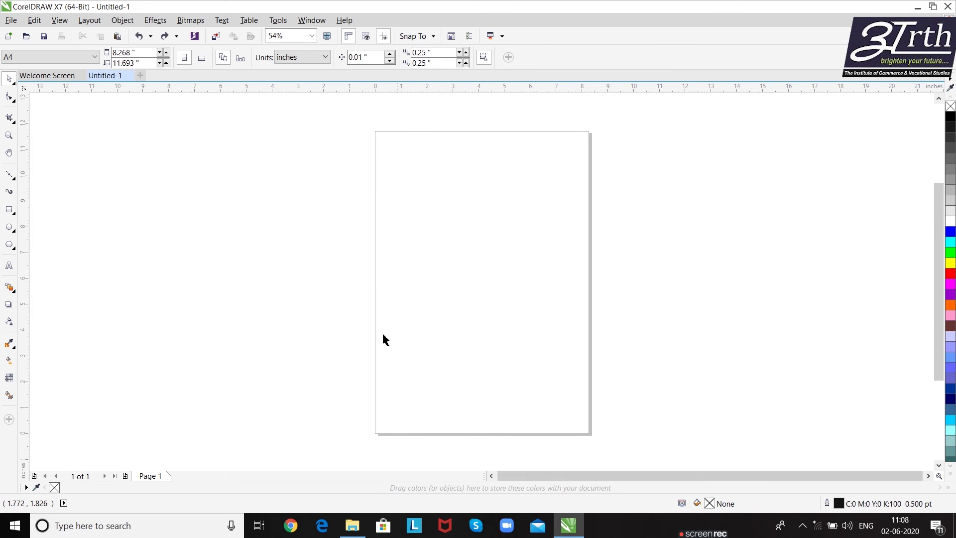
Redo the paste and both rectangle moves, and roll the moves back through the undo history.
left_click(164, 36)
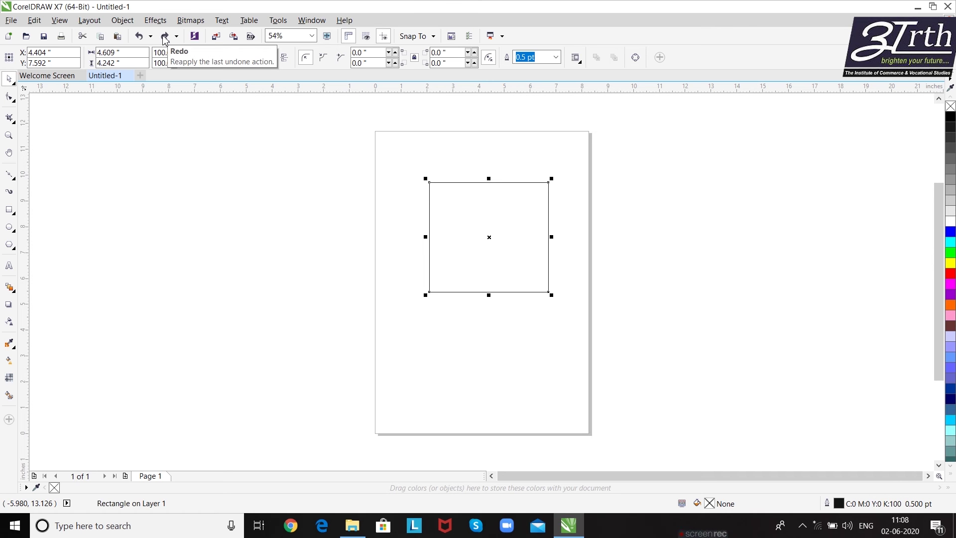
left_click(164, 40)
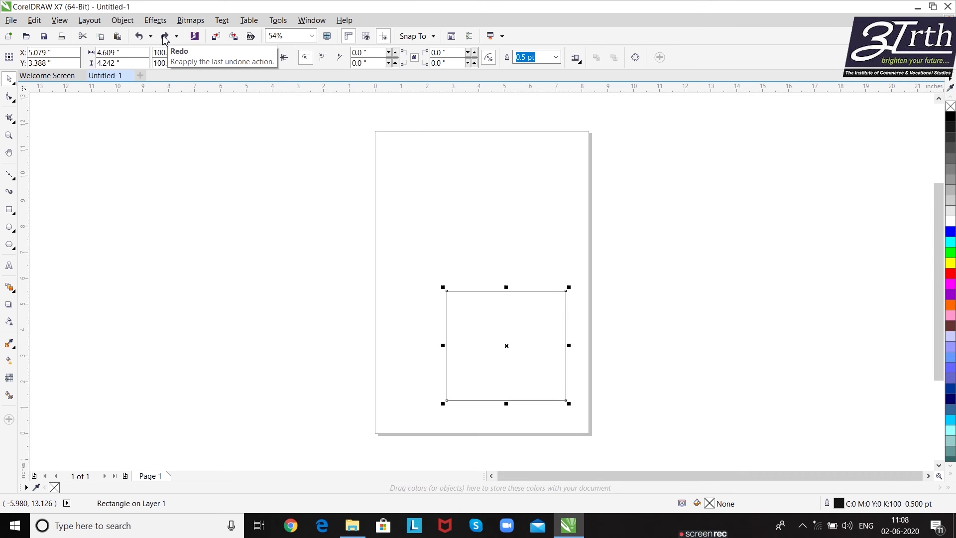
left_click(165, 39)
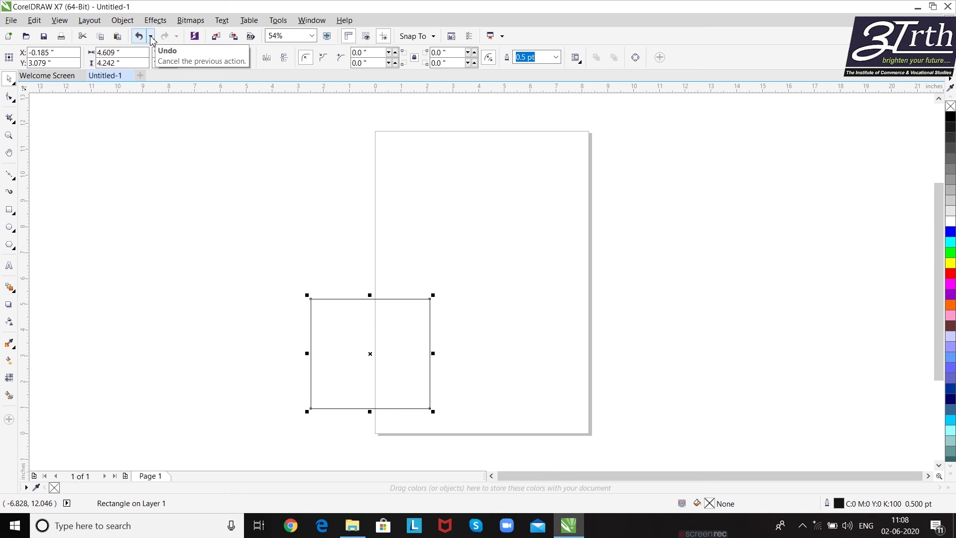
left_click(151, 37)
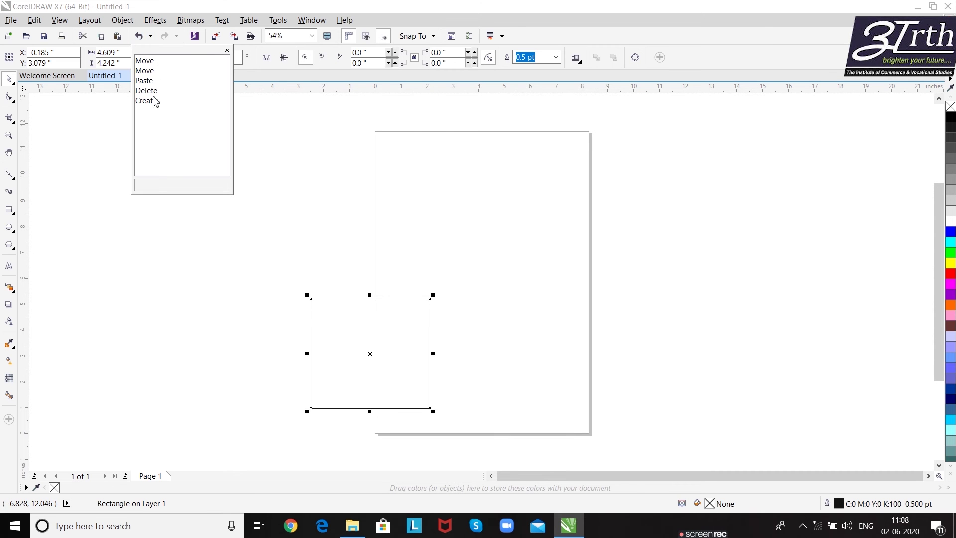
left_click(150, 80)
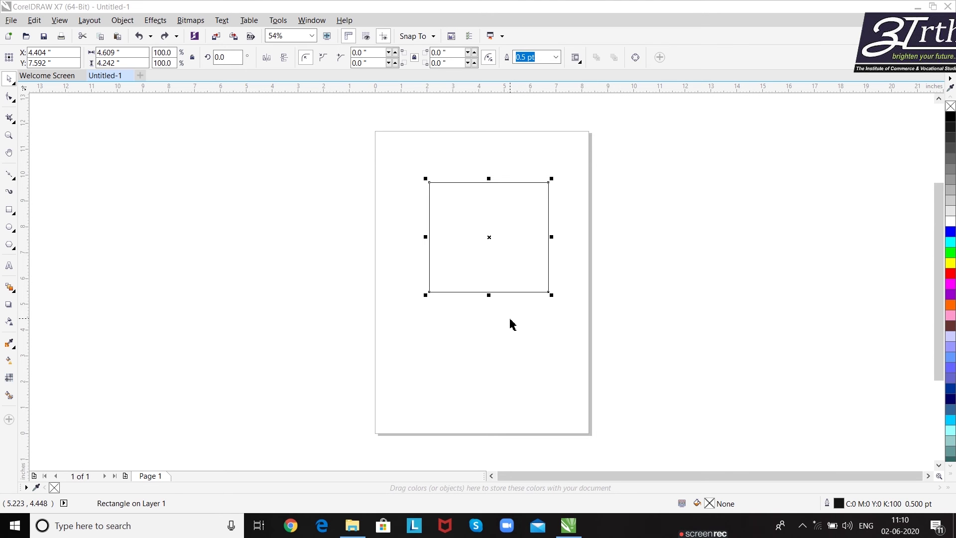
Open Publish to PDF for the document and cancel it without saving.
left_click(251, 36)
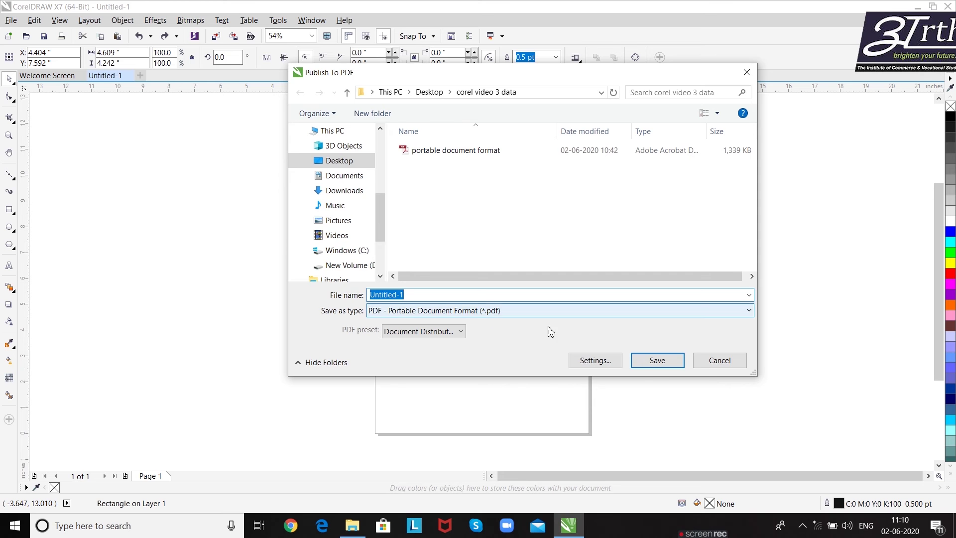
left_click(725, 362)
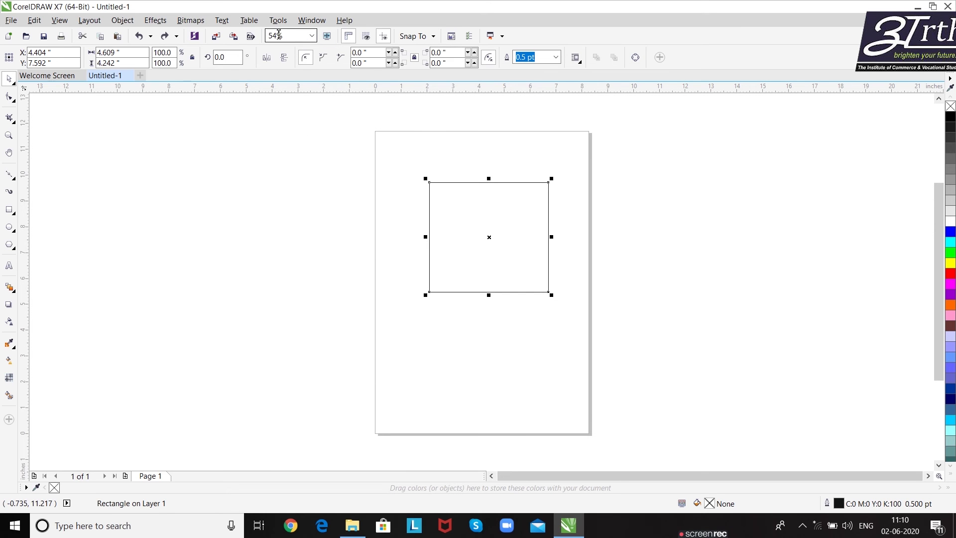
Set the zoom level to 200%, and fit the view to the selected rectangle.
left_click(312, 37)
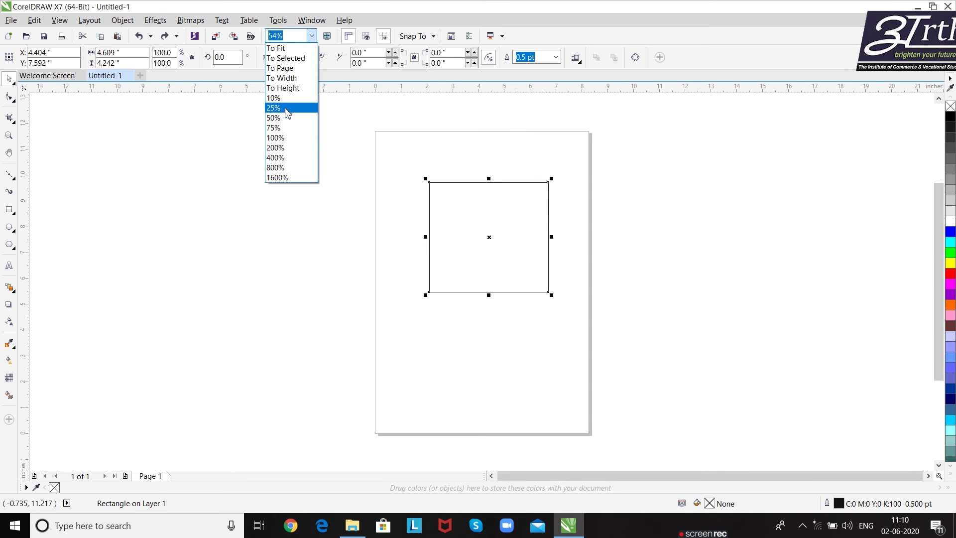
left_click(288, 148)
left_click(311, 36)
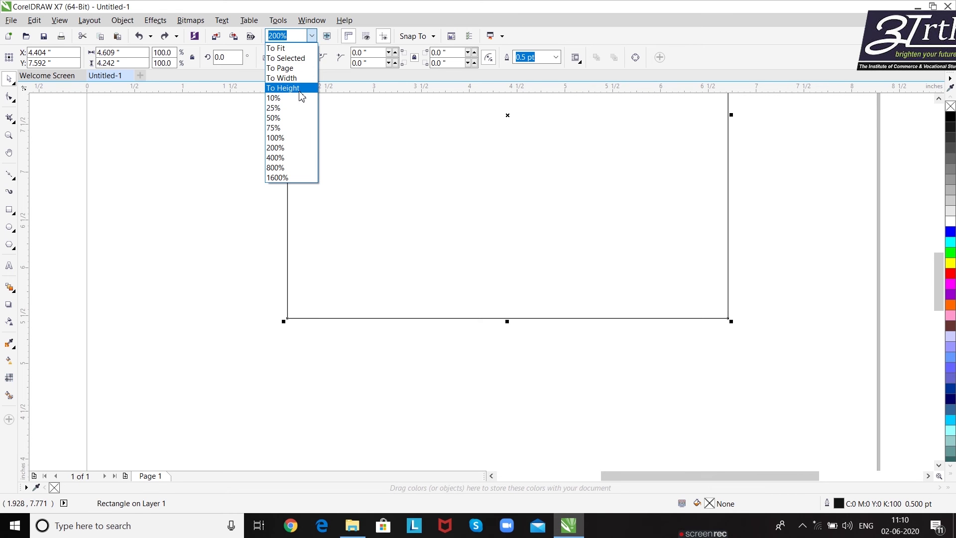
left_click(288, 58)
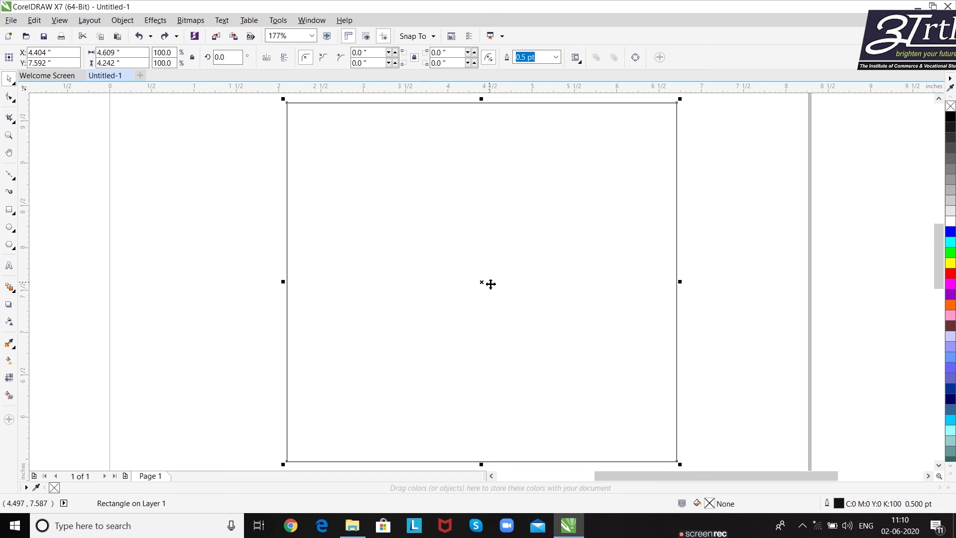
Move the rectangle into the page's upper-left corner, centred at about X 2.36, Y 9.49 inches.
scroll(491, 284, "down", 6)
scroll(490, 284, "up", 3)
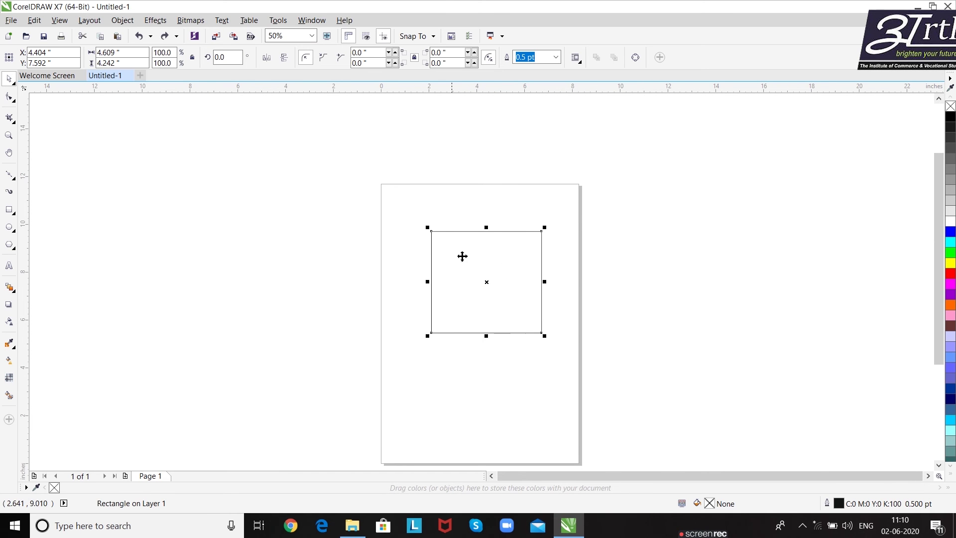
left_click_drag(462, 256, 412, 211)
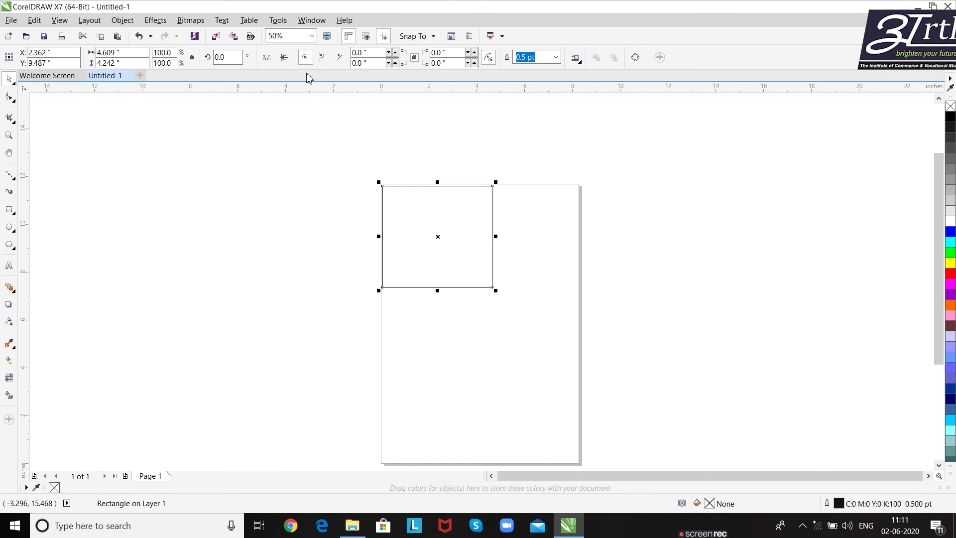
Fit the view to the selected rectangle, and zoom back out to 50%.
left_click(312, 36)
left_click(301, 55)
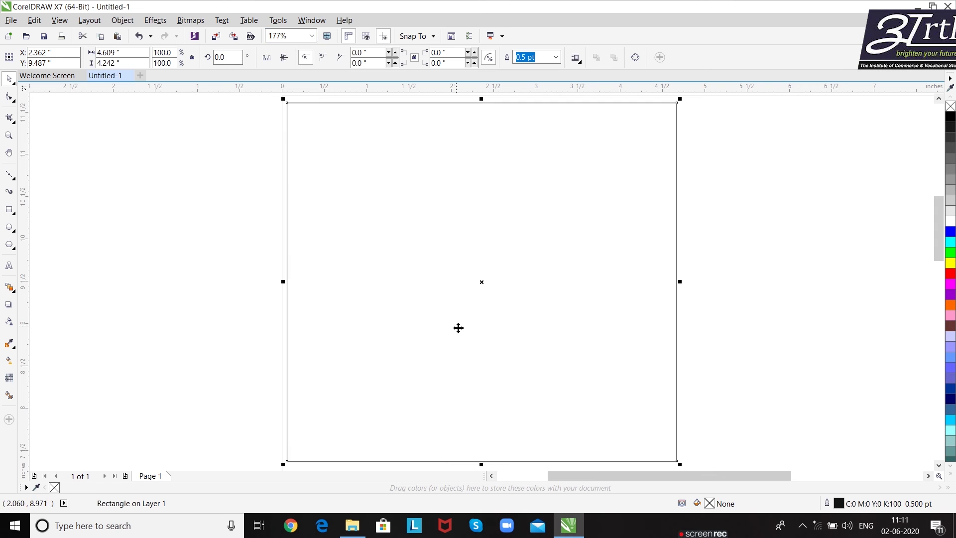
left_click(311, 36)
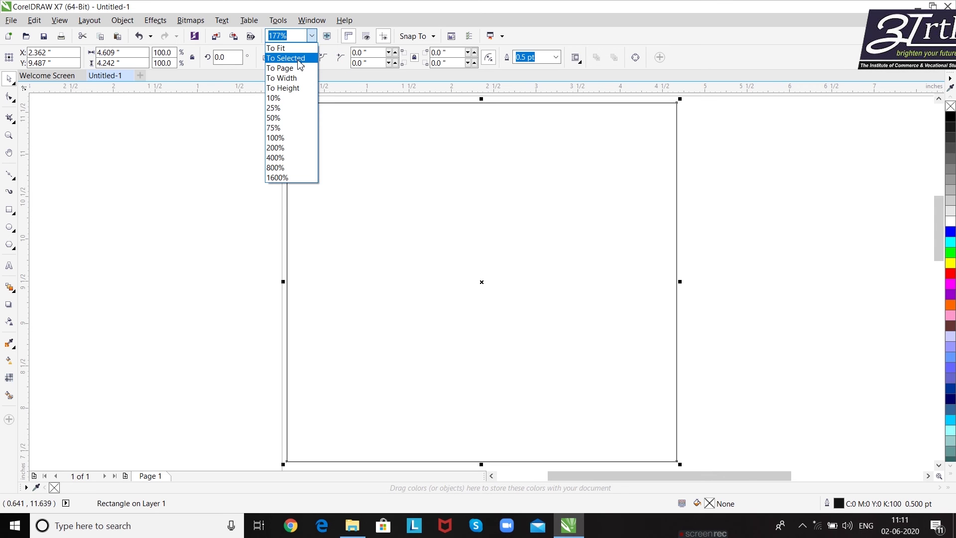
scroll(706, 229, "down", 3)
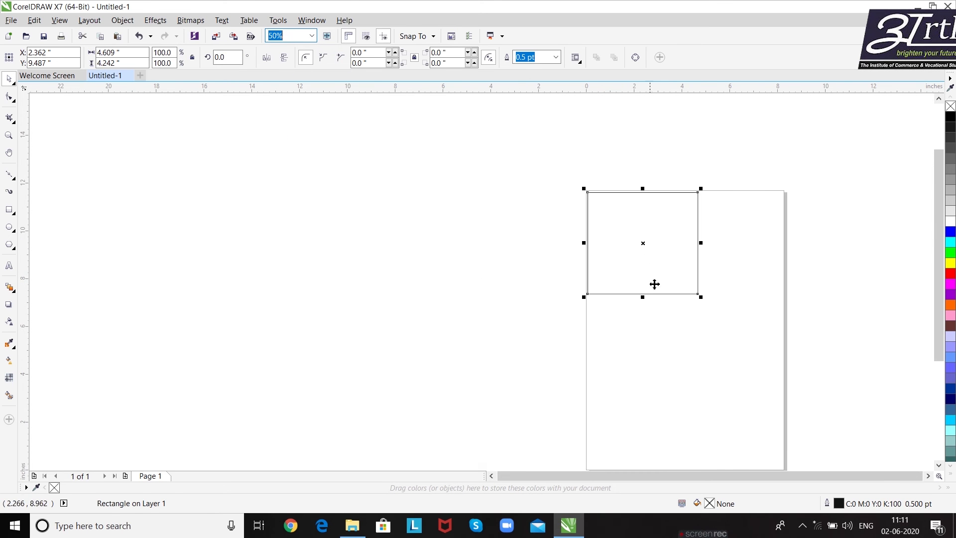
Draw an ellipse about 1.67 by 1.38 inches near the page's lower-right corner, and fit the view to it.
left_click(9, 227)
left_click_drag(744, 394, 784, 428)
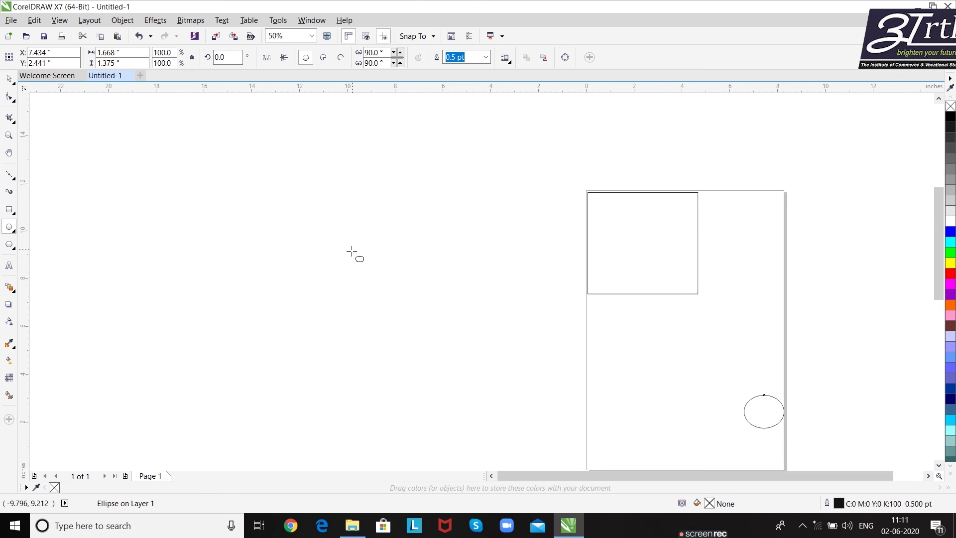
scroll(352, 252, "up", 5)
left_click(311, 36)
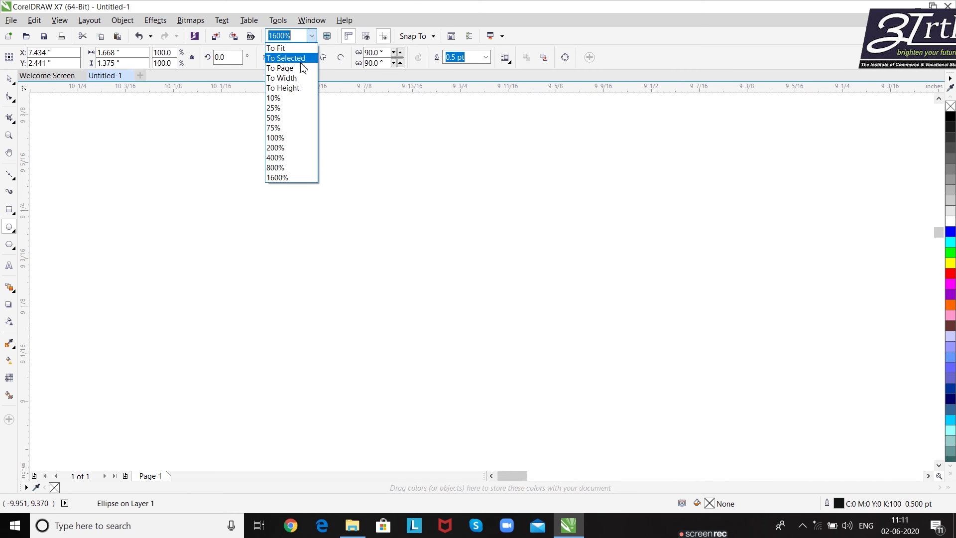
left_click(294, 58)
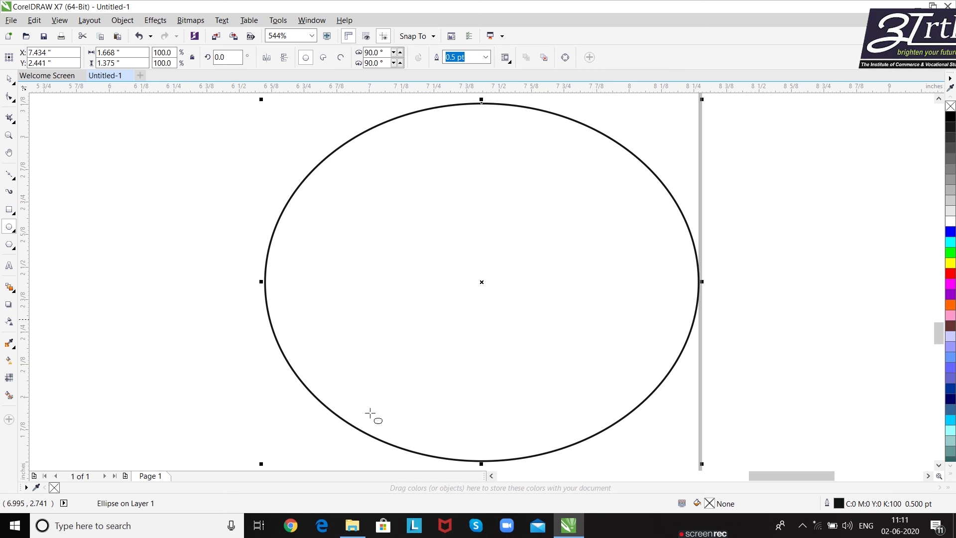
Fit the view to the whole page, and to the page width.
left_click(313, 36)
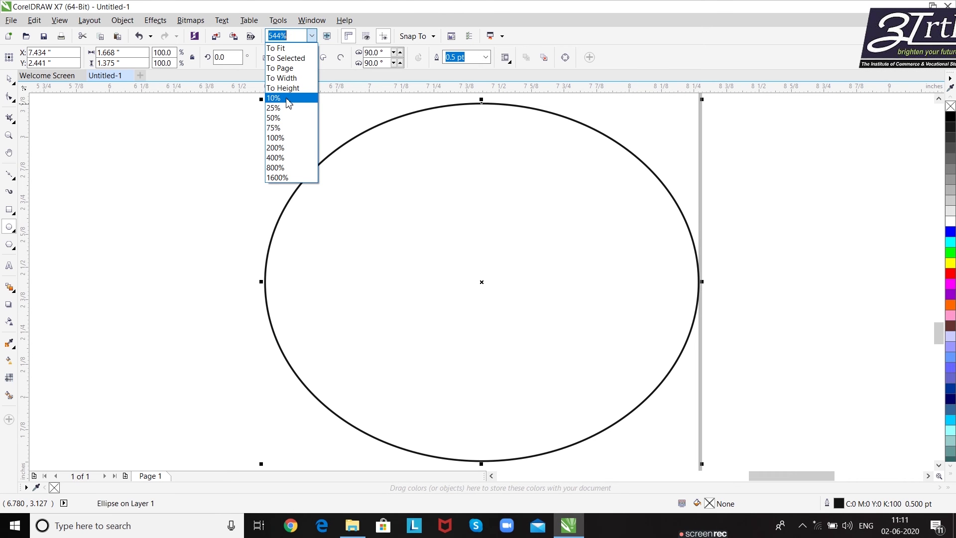
left_click(290, 68)
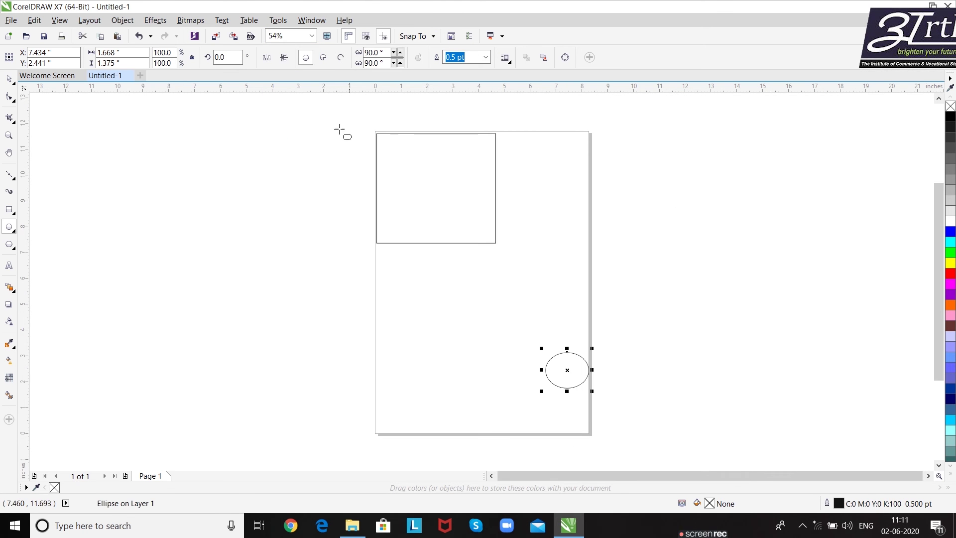
left_click(312, 36)
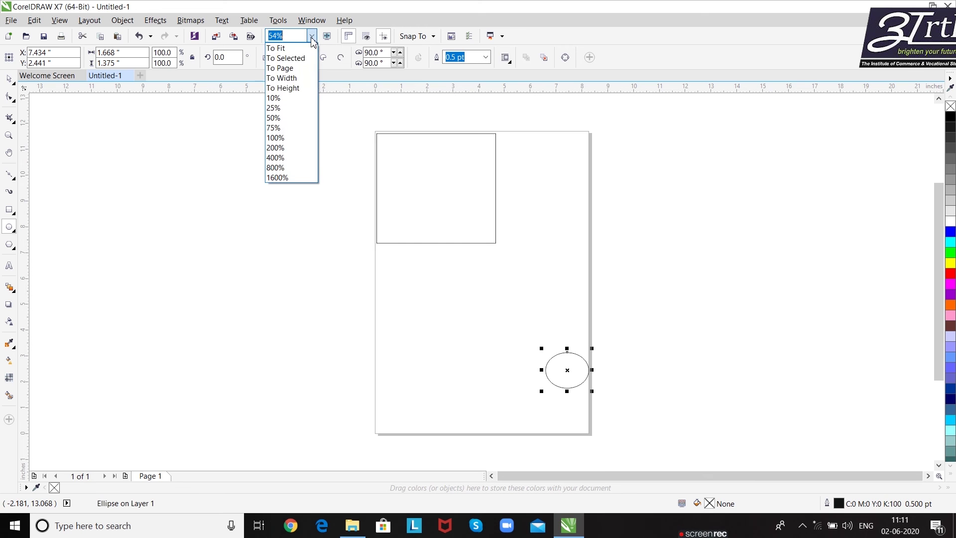
left_click(282, 78)
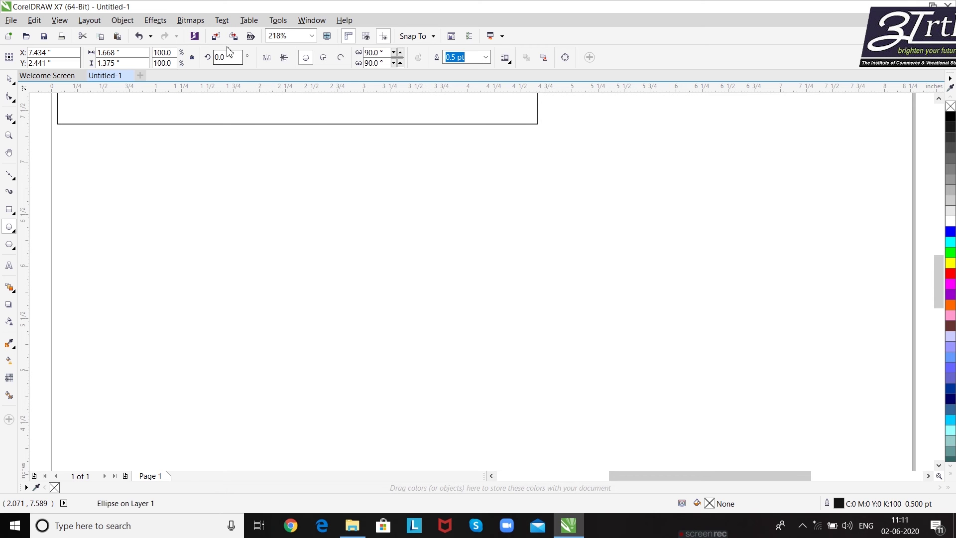
Fit the view to the page height, and show the full-screen preview before returning to the drawing window.
left_click(312, 36)
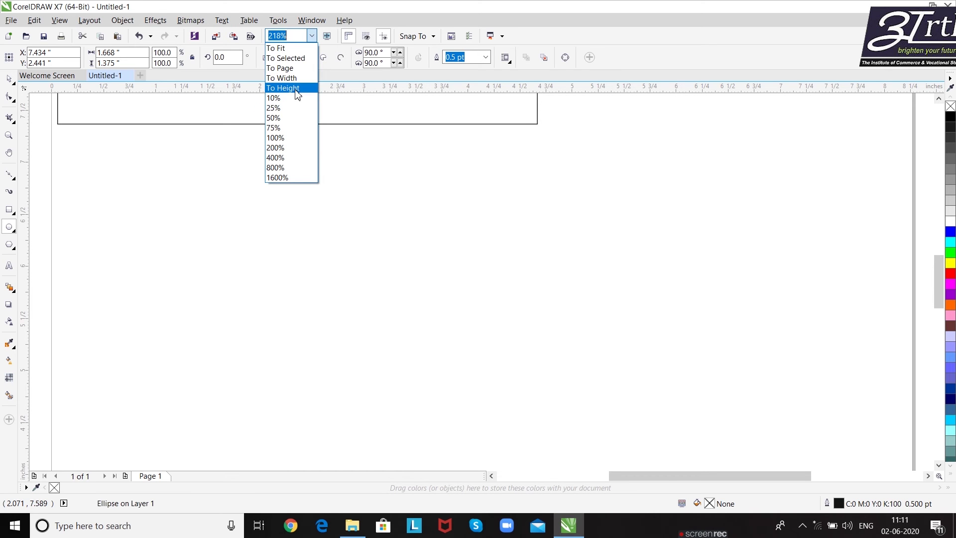
left_click(298, 88)
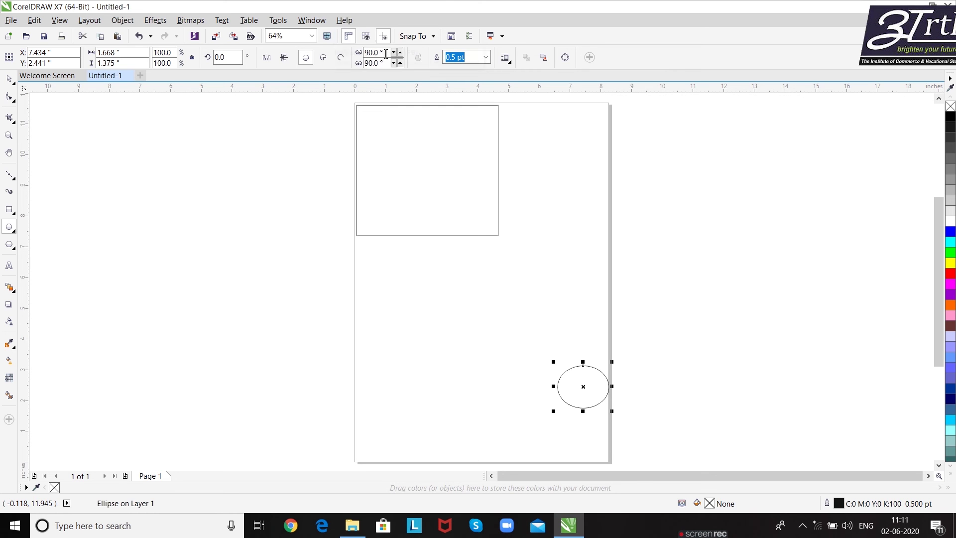
left_click(327, 37)
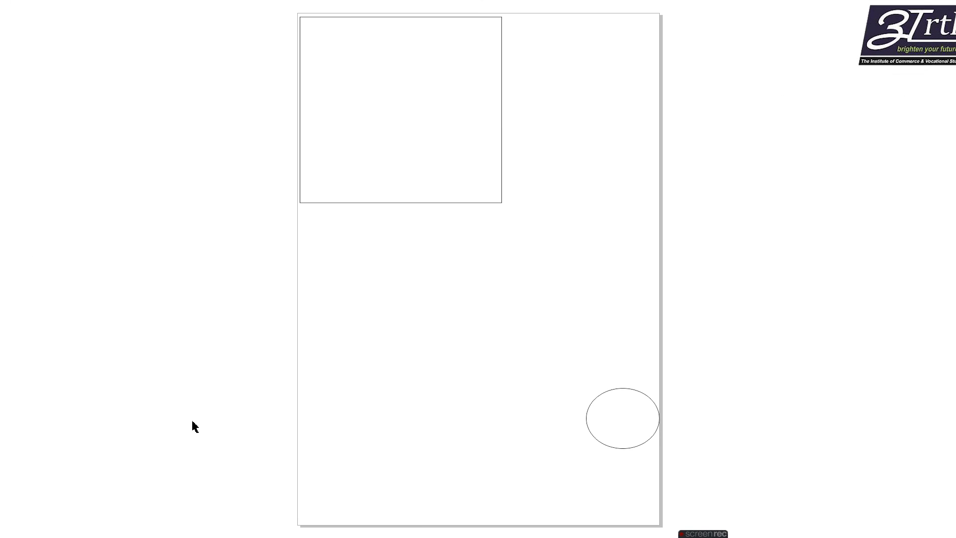
left_click(457, 293)
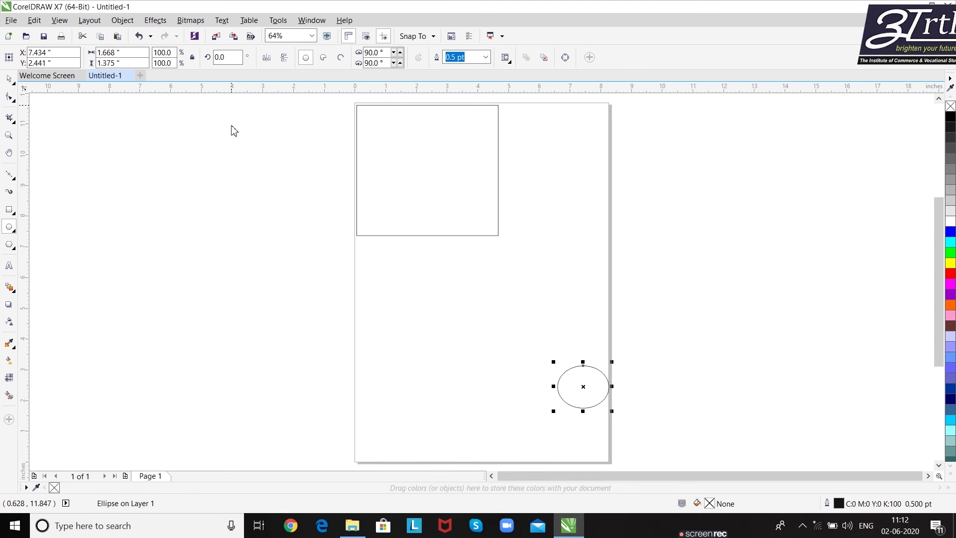
Add a horizontal guideline at about Y 8.19 inches and a vertical guideline at about X -3.72 inches.
left_click_drag(199, 87, 189, 210)
left_click_drag(26, 194, 247, 211)
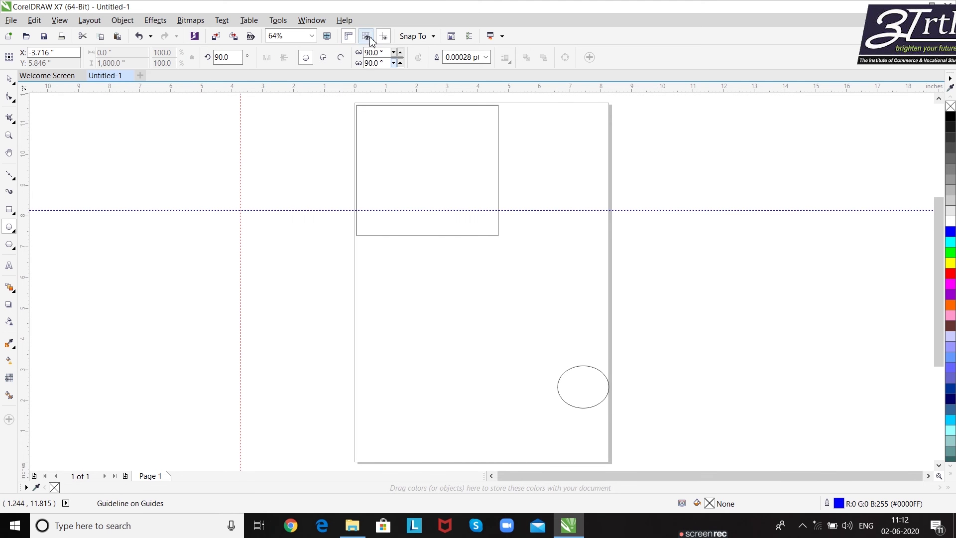
Hide and show the rulers twice, and hide and show the guidelines once.
left_click(353, 40)
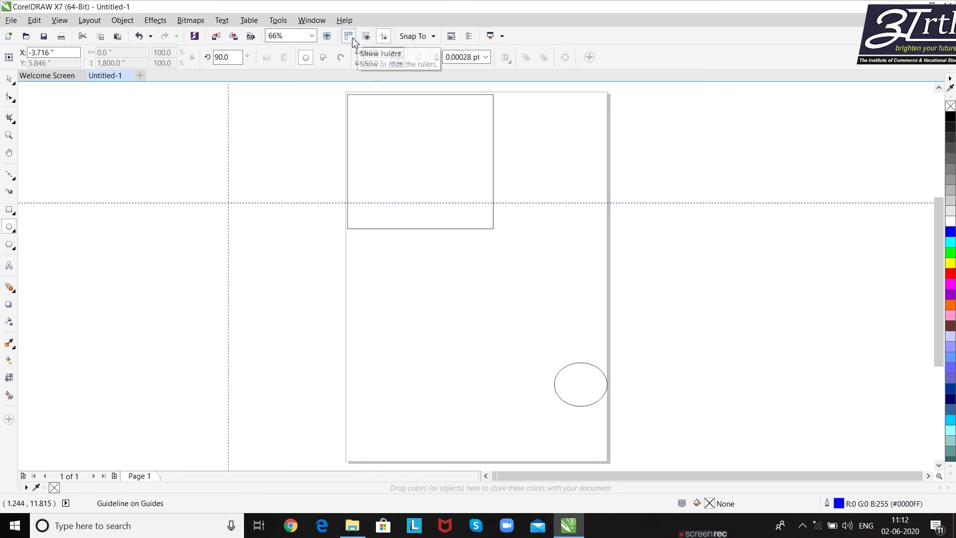
left_click(352, 40)
left_click(352, 39)
left_click(353, 40)
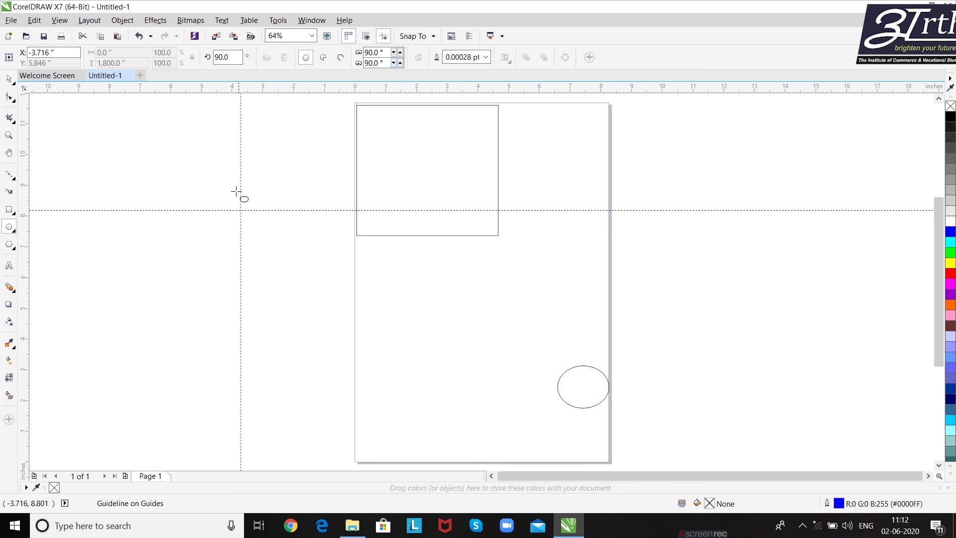
left_click(385, 38)
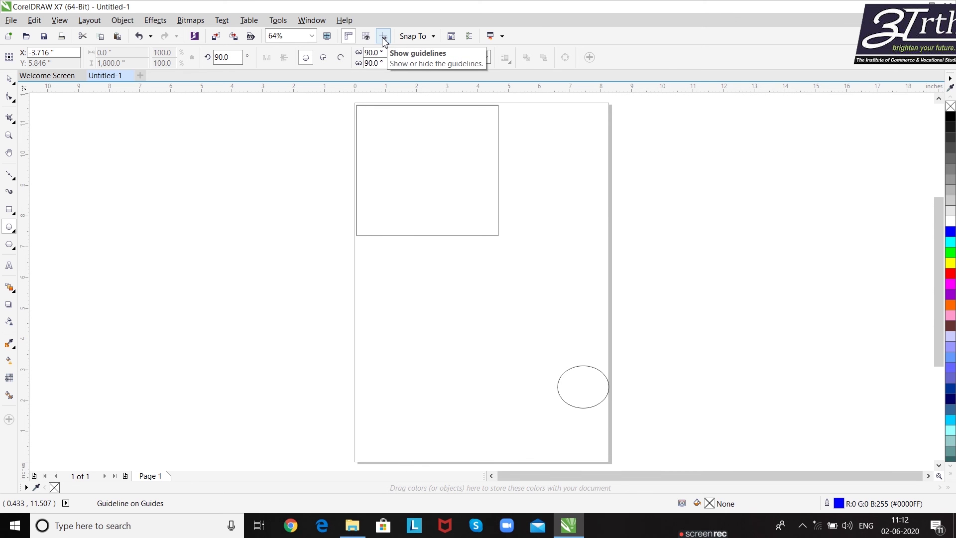
left_click(384, 39)
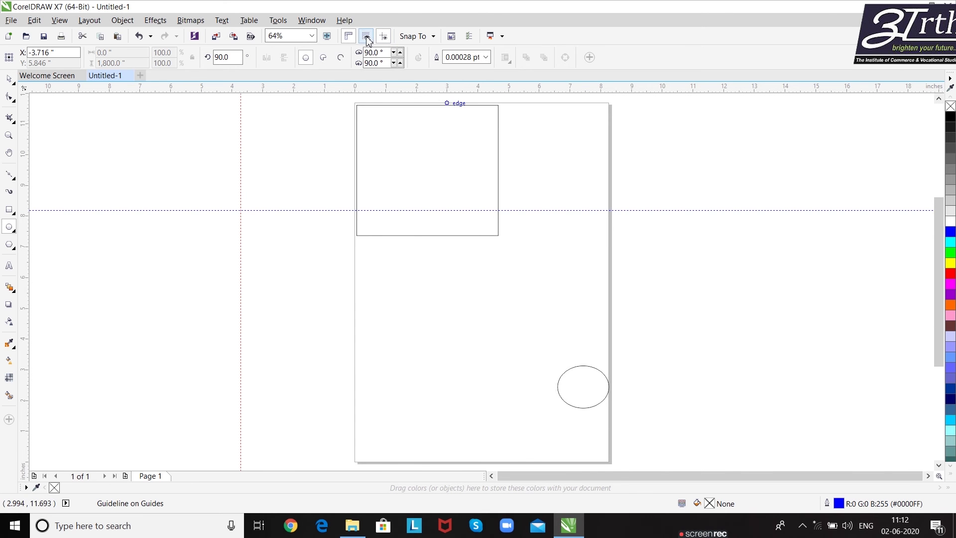
Show and hide the document grid twice, and hide the guidelines.
left_click(366, 38)
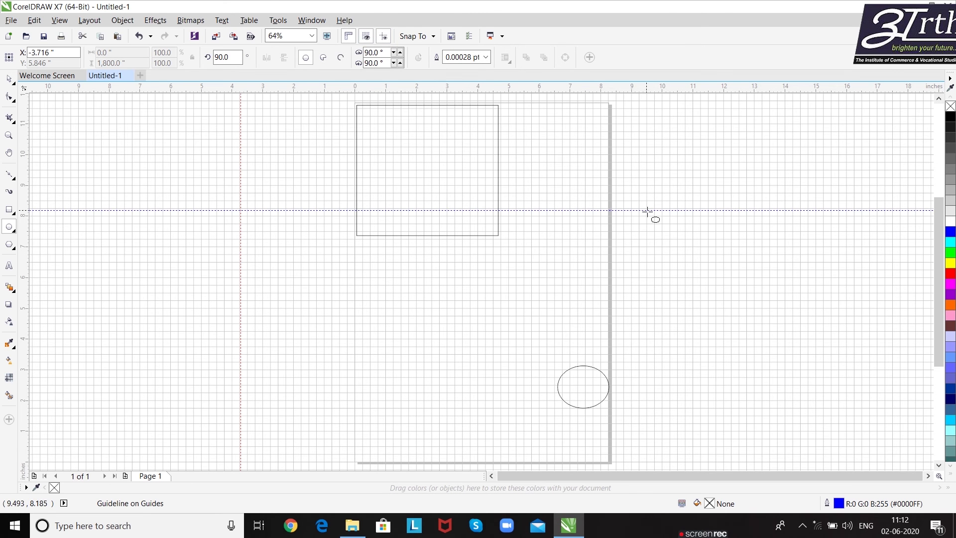
left_click(367, 39)
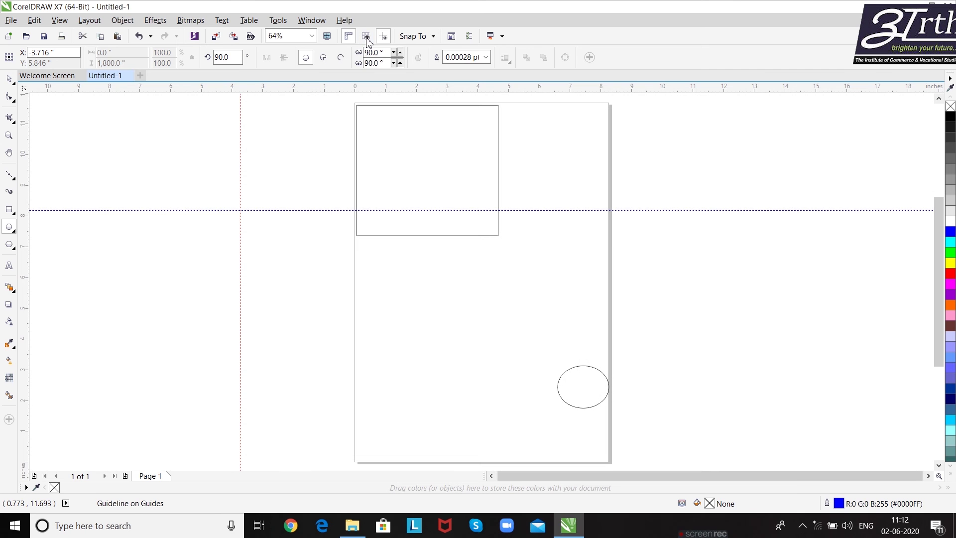
left_click(367, 40)
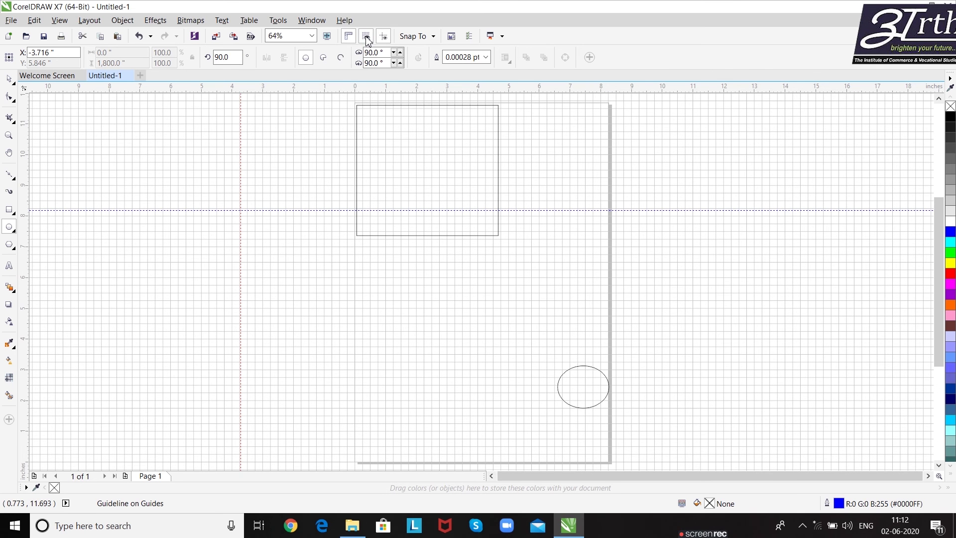
left_click(367, 40)
left_click(383, 37)
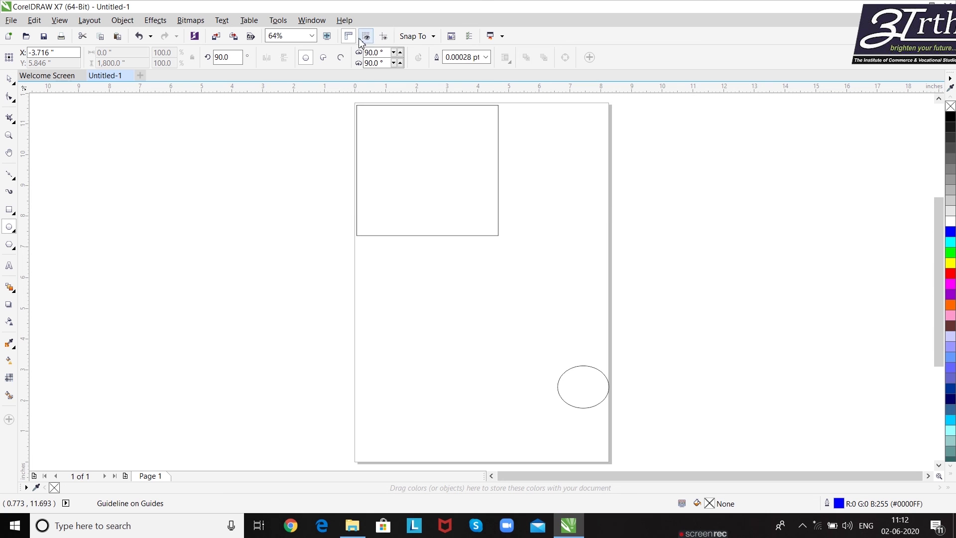
Check the available Snap To options and close them without changes.
left_click(433, 37)
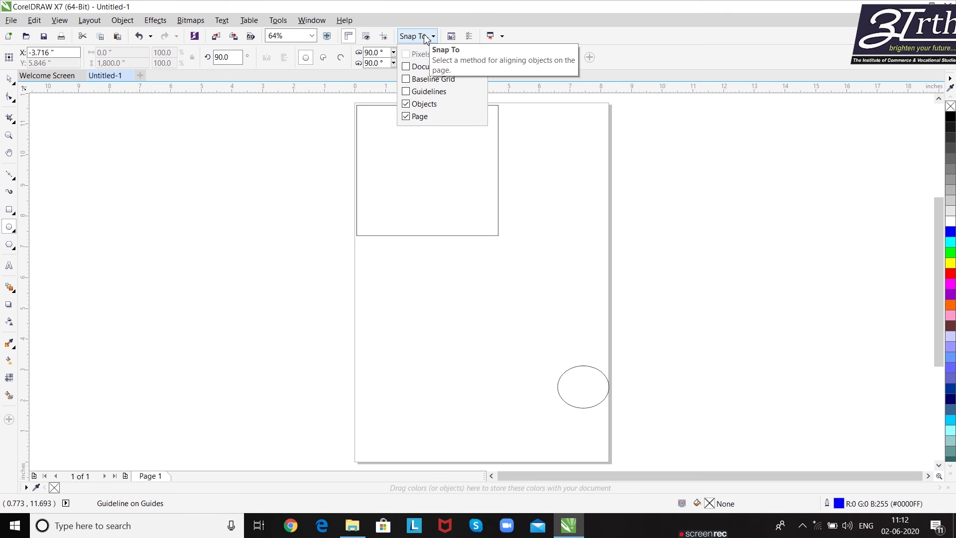
left_click(458, 219)
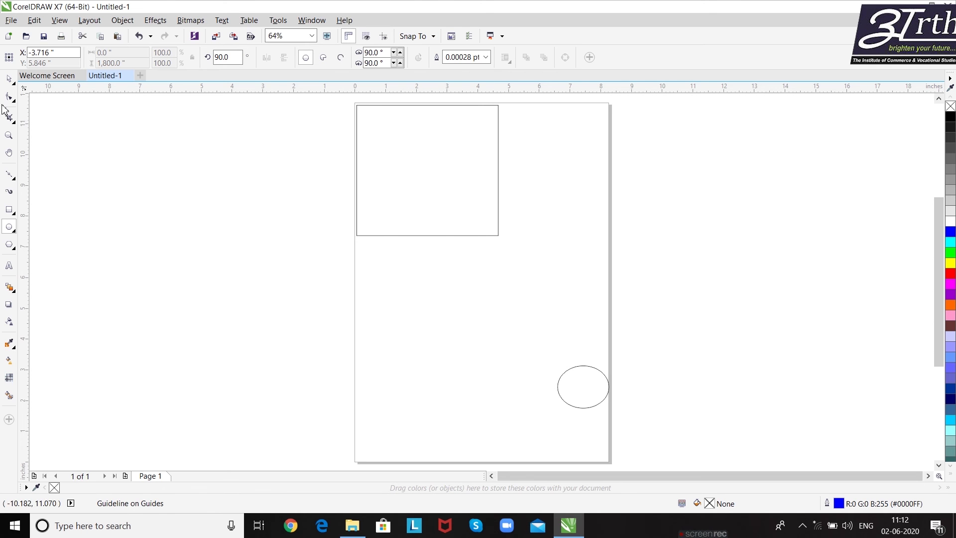
Move the rectangle down to about X 2.61, Y 7.75 inches and the ellipse onto its right edge at about X 5.17, Y 7.89.
left_click(8, 79)
left_click(444, 232)
left_click_drag(444, 232, 451, 286)
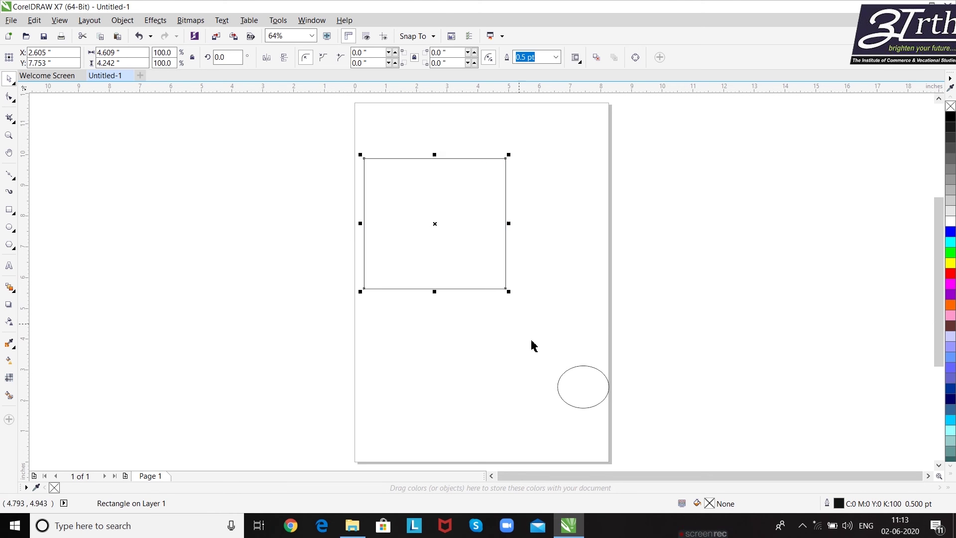
left_click_drag(584, 387, 506, 224)
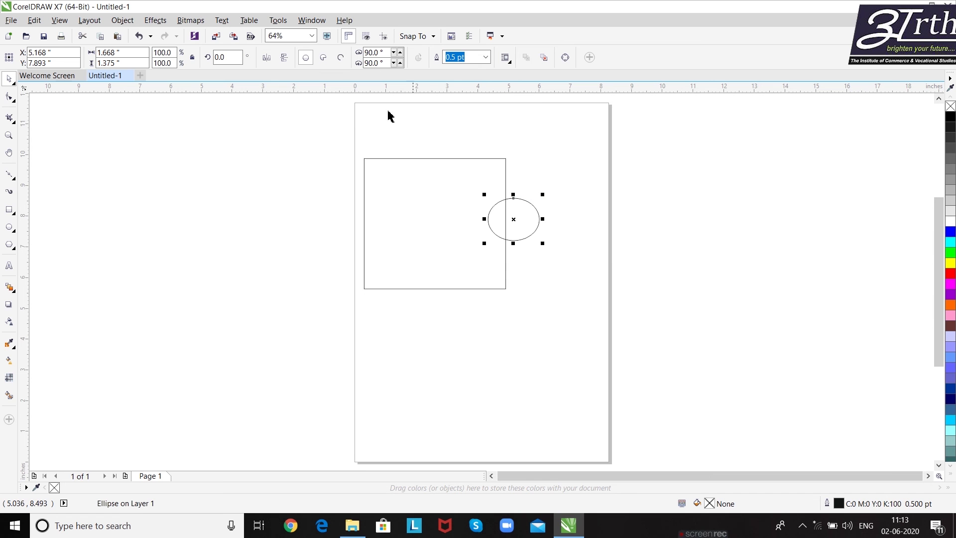
Turn off snapping to objects and move the ellipse along the rectangle's right edge to about X 4.76, Y 8.70 inches.
left_click(428, 38)
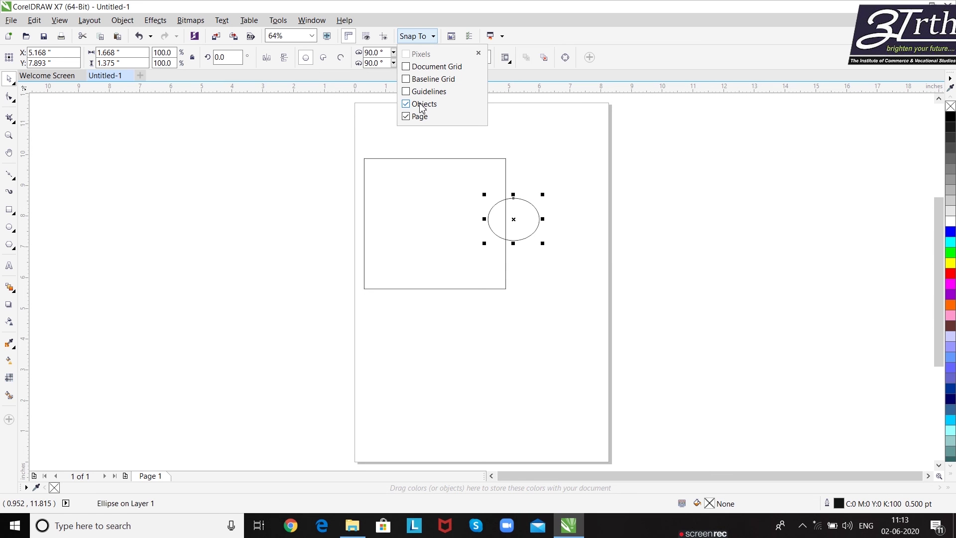
left_click(405, 105)
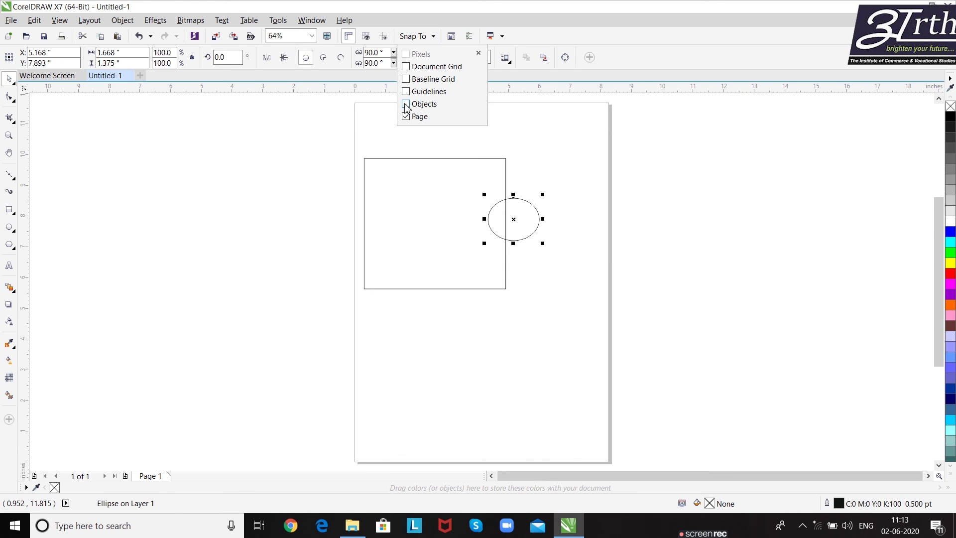
left_click(587, 169)
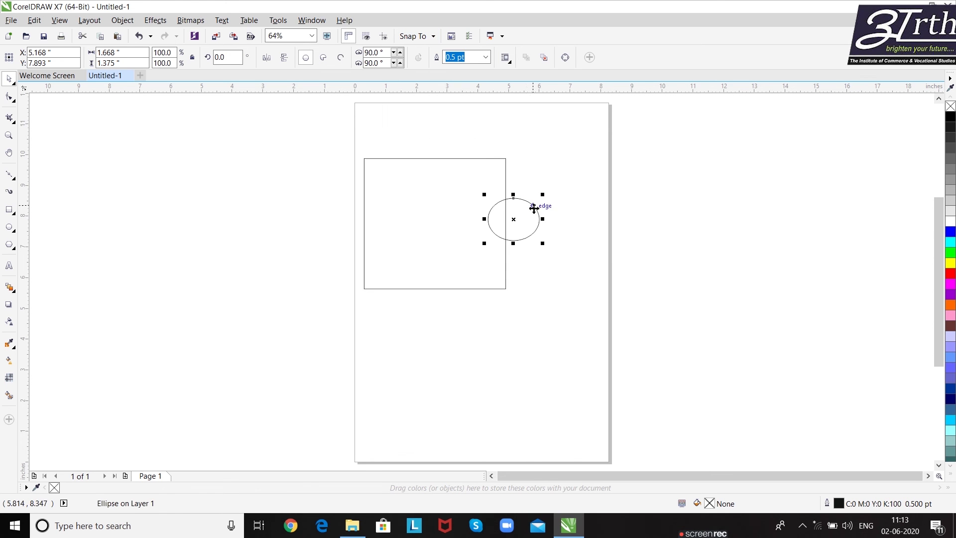
left_click_drag(527, 218, 514, 192)
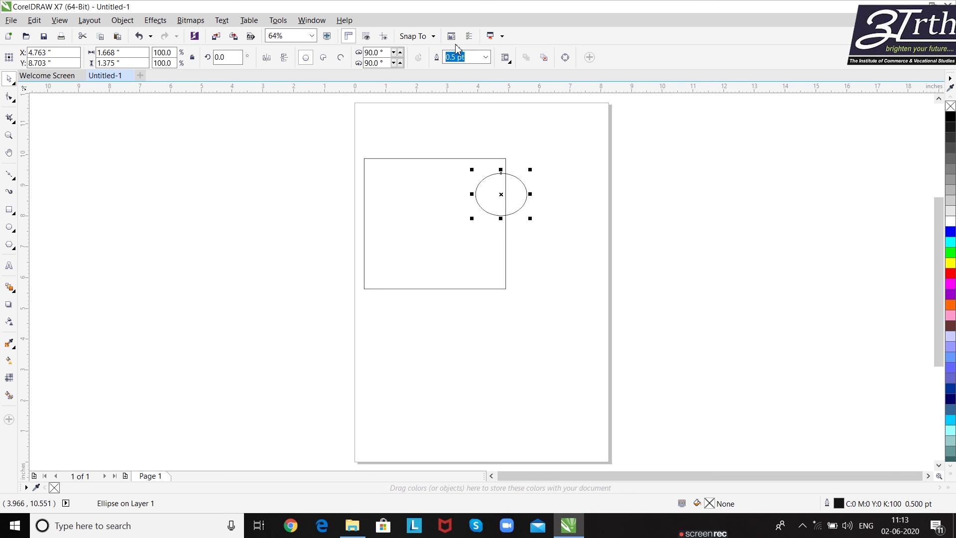
Turn off snapping to the page and move the ellipse over the rectangle's top edge, at about X 1.80, Y 10.08 inches.
left_click(433, 36)
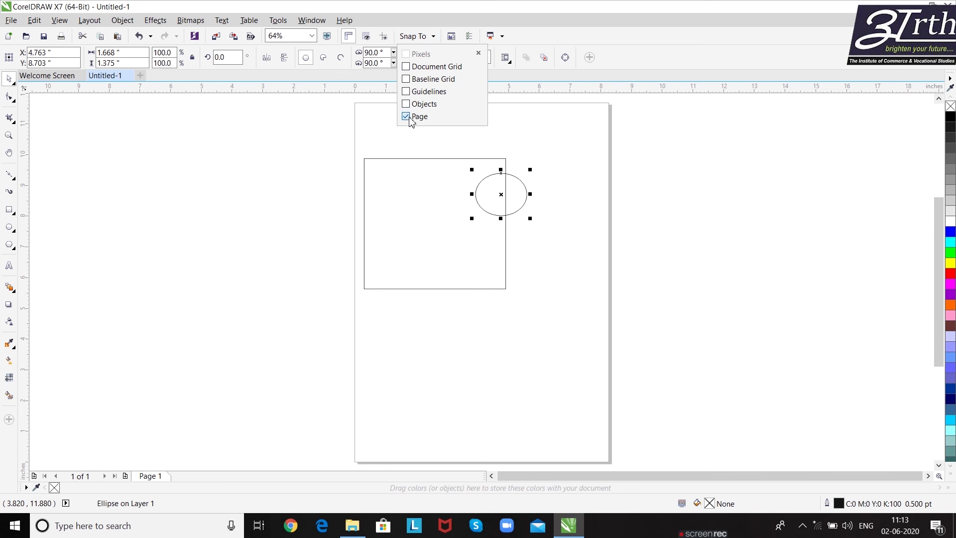
left_click(523, 136)
left_click_drag(510, 185, 412, 146)
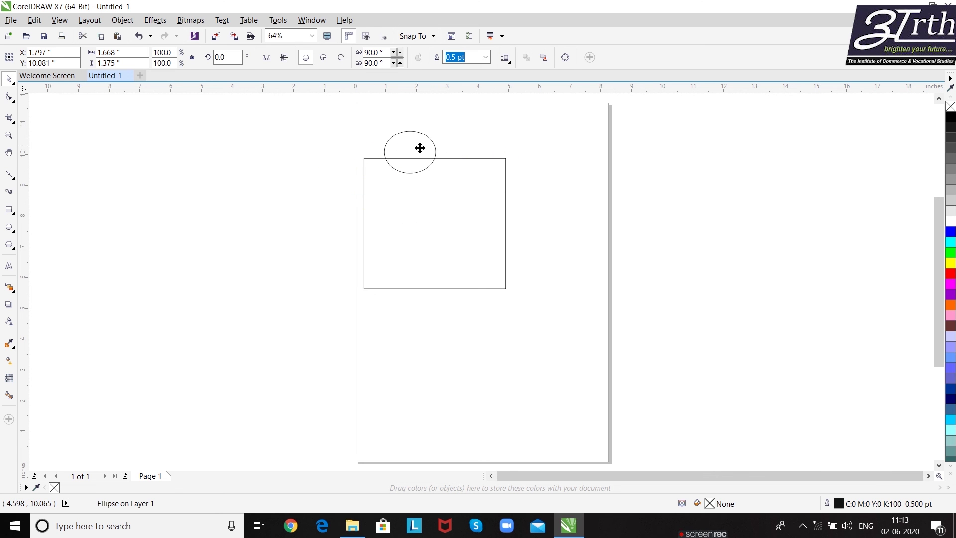
Turn snapping to objects back on and move the ellipse across the page's left edge, at about X -0.28, Y 10.84 inches.
left_click(434, 37)
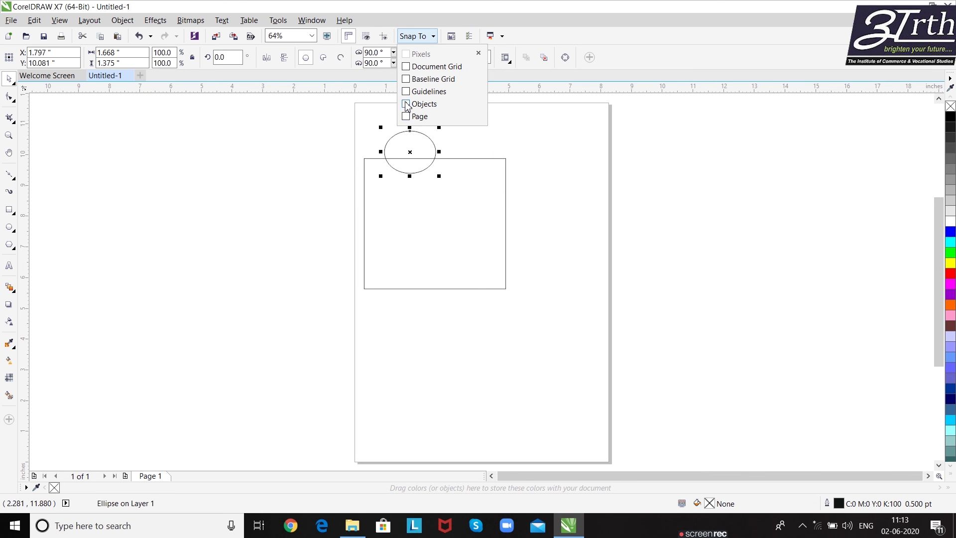
left_click(427, 144)
left_click_drag(413, 148, 361, 122)
Move the ellipse slightly down along the page's left edge until it overlaps the rectangle's upper-left corner, and deselect it.
left_click(416, 35)
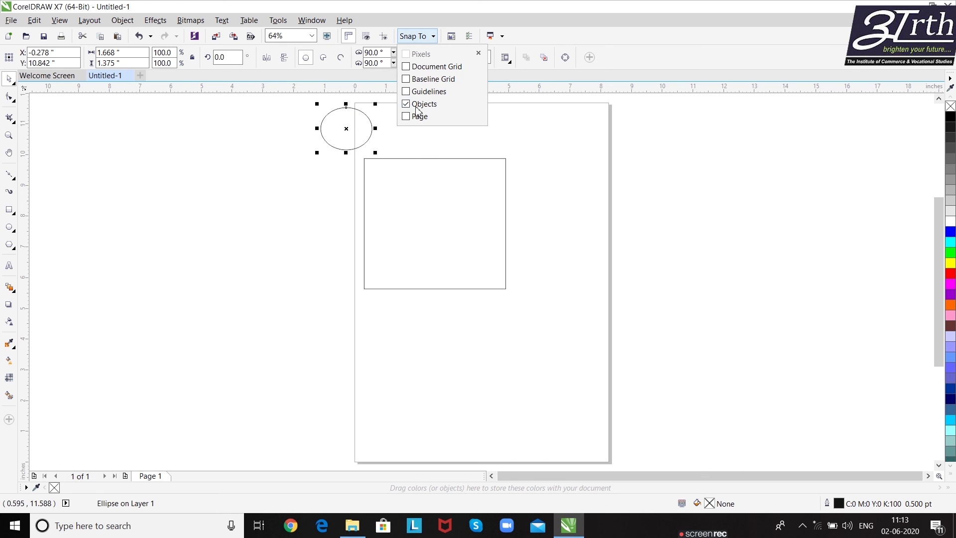
left_click(365, 127)
left_click_drag(368, 130, 356, 147)
left_click(447, 131)
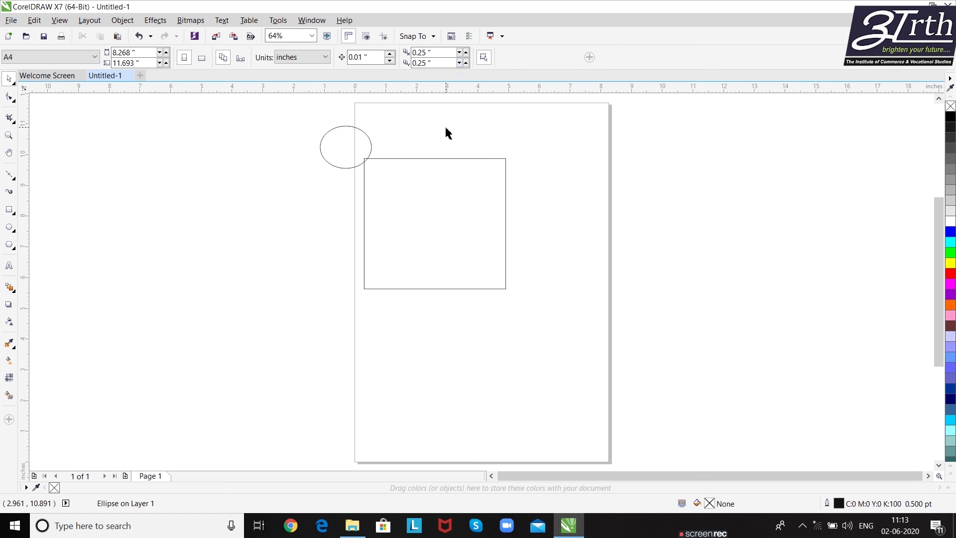
Show the Welcome Screen and return to the Untitled-1 drawing.
left_click(451, 37)
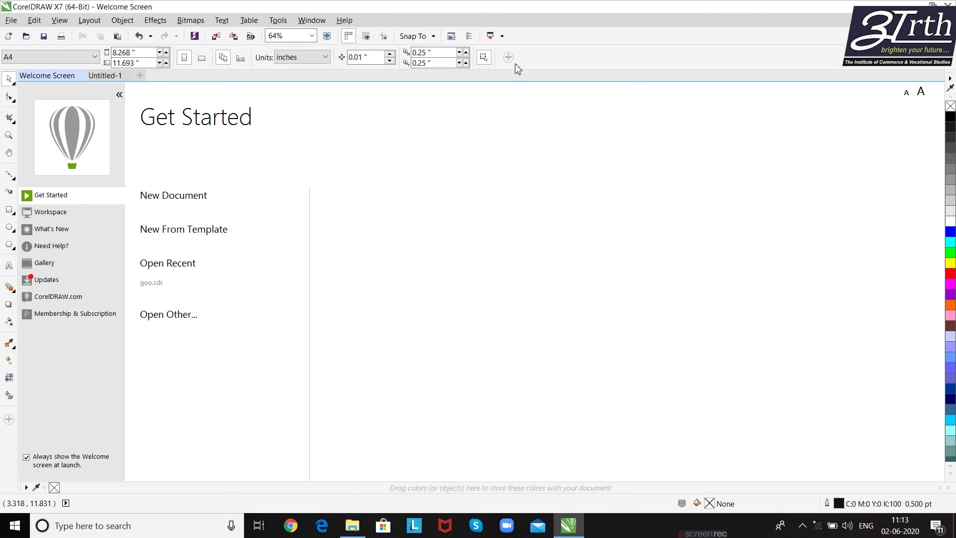
left_click(452, 37)
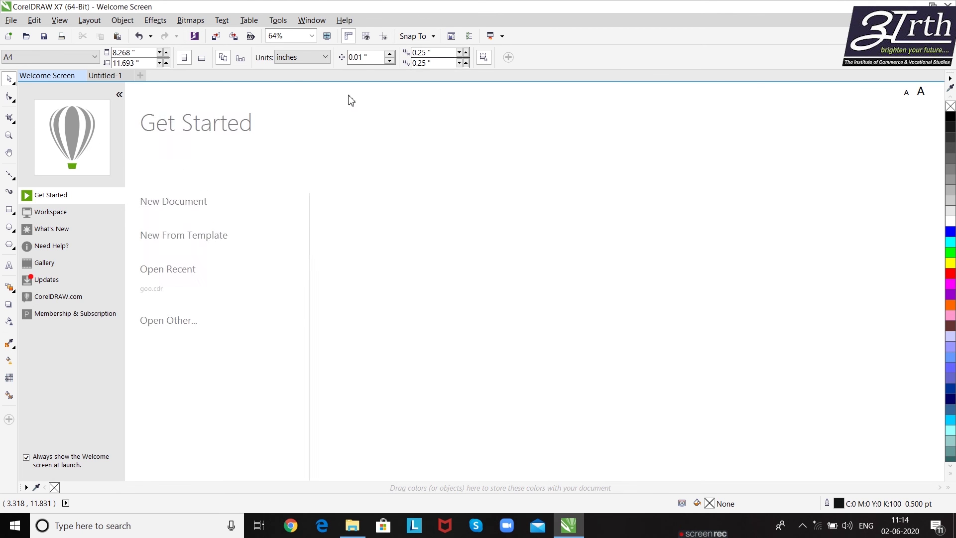
left_click(114, 78)
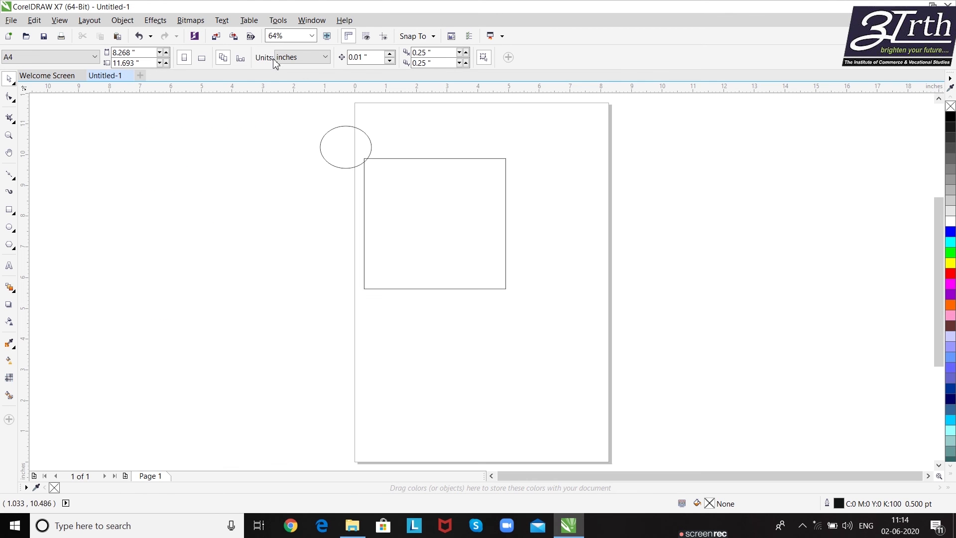
In the Workspace options, try the Default workspace and switch back to Illustration.
left_click(470, 37)
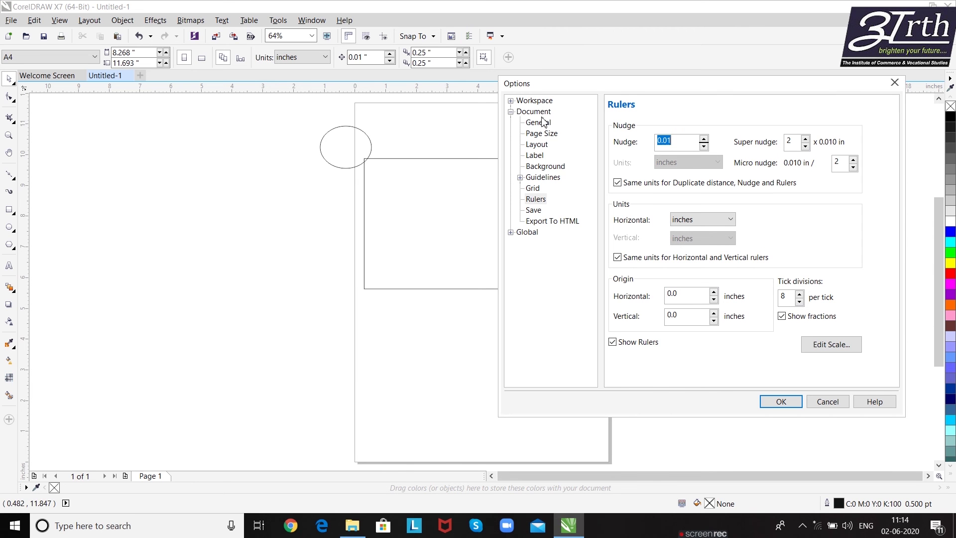
left_click(535, 101)
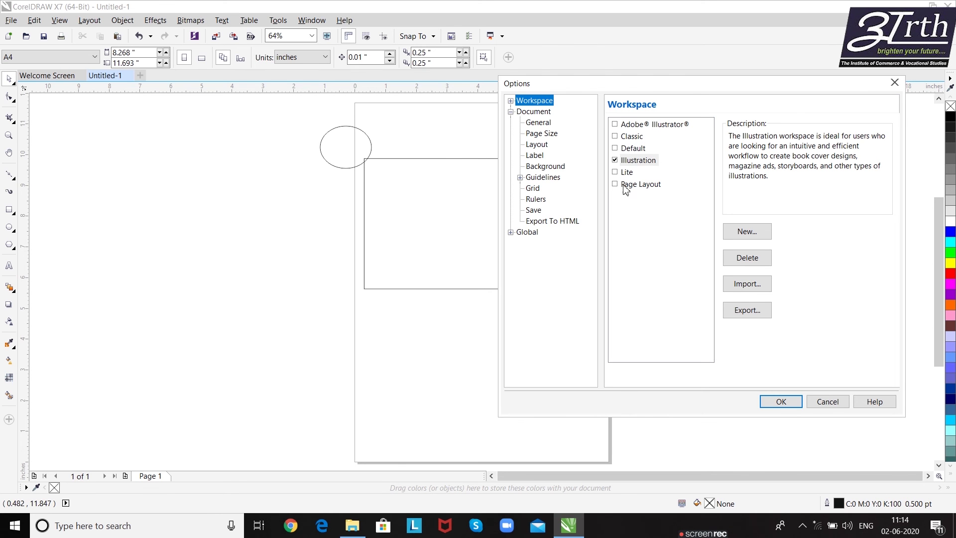
left_click(614, 136)
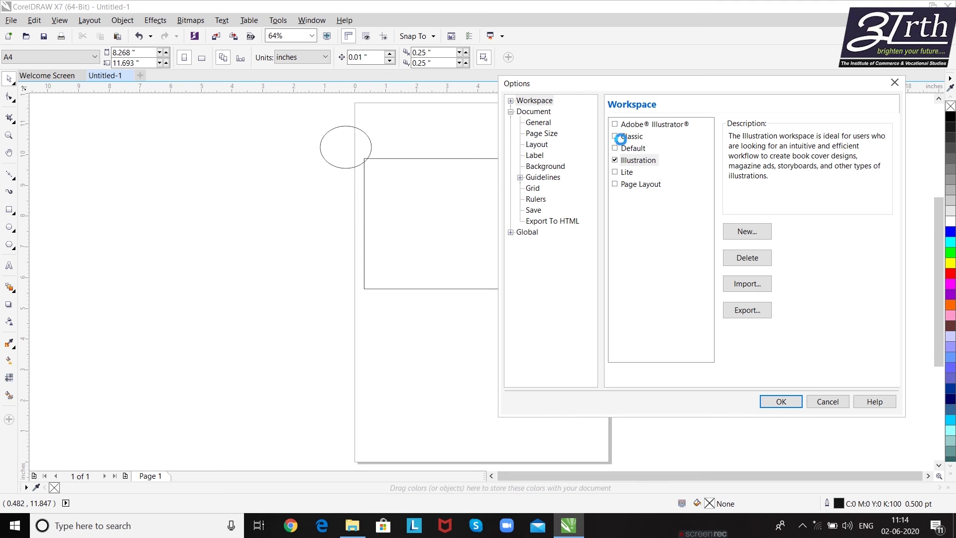
left_click(615, 160)
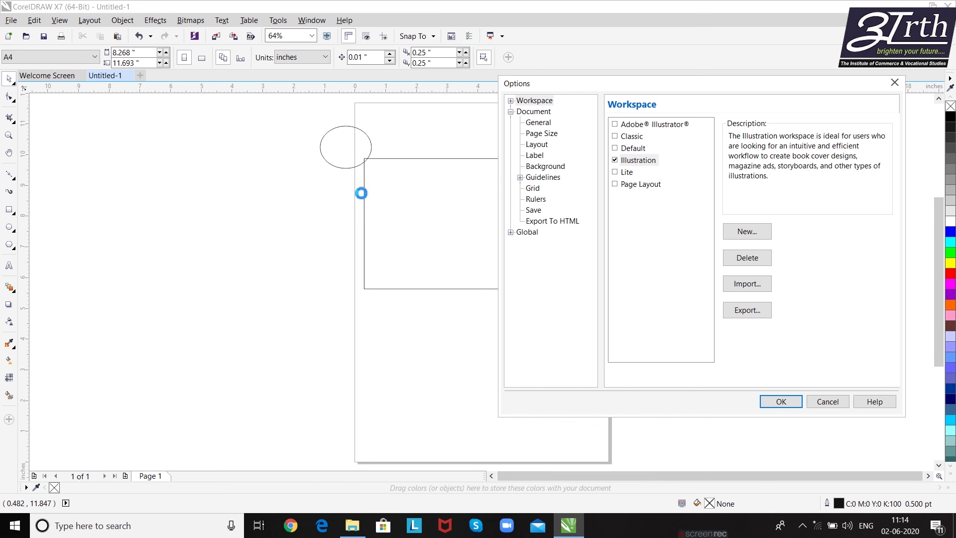
key("Up")
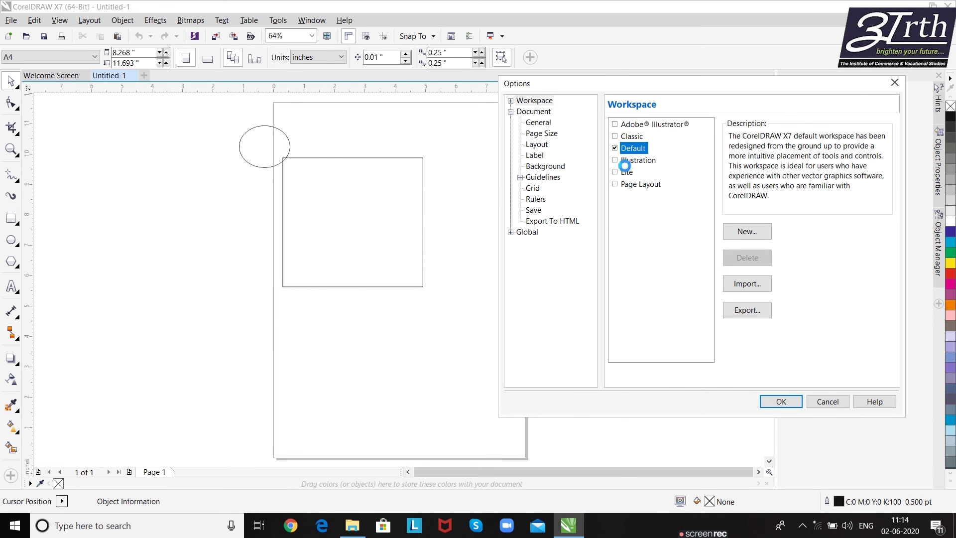
left_click(622, 161)
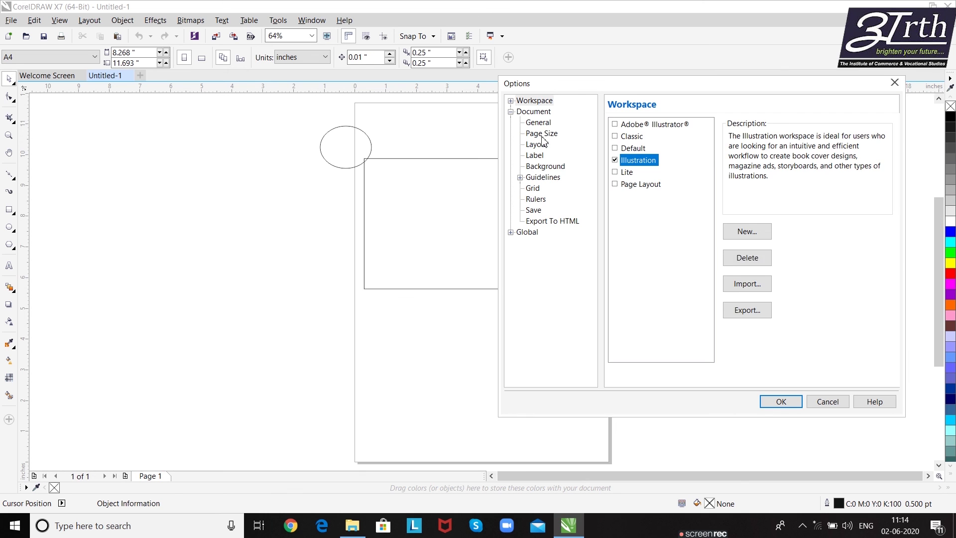
Look through the document's Page Size and Background options and close the Options dialog.
left_click(542, 135)
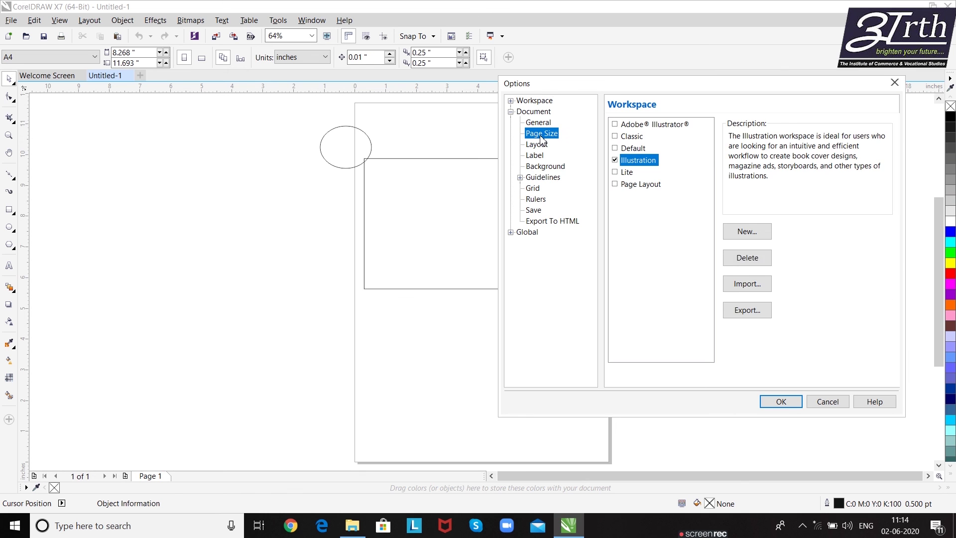
left_click(548, 166)
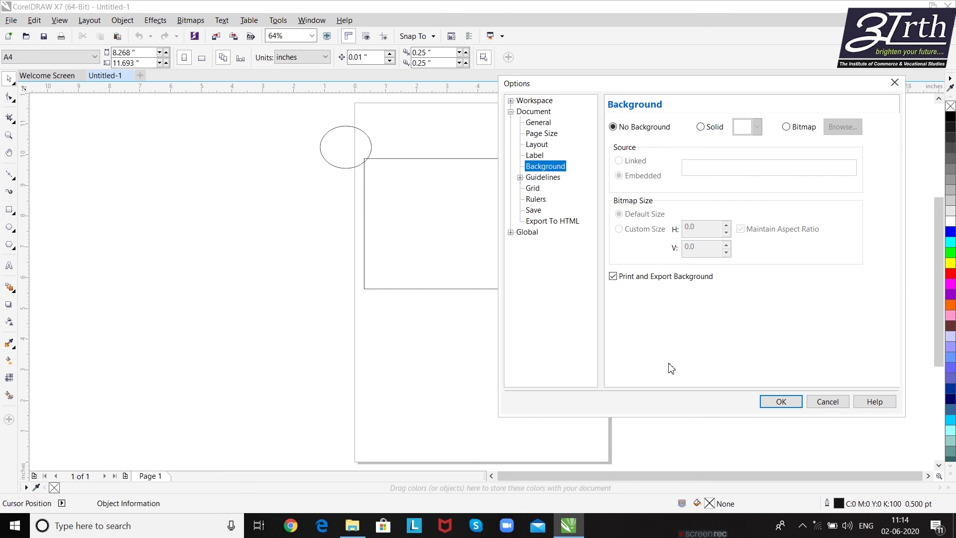
left_click(780, 401)
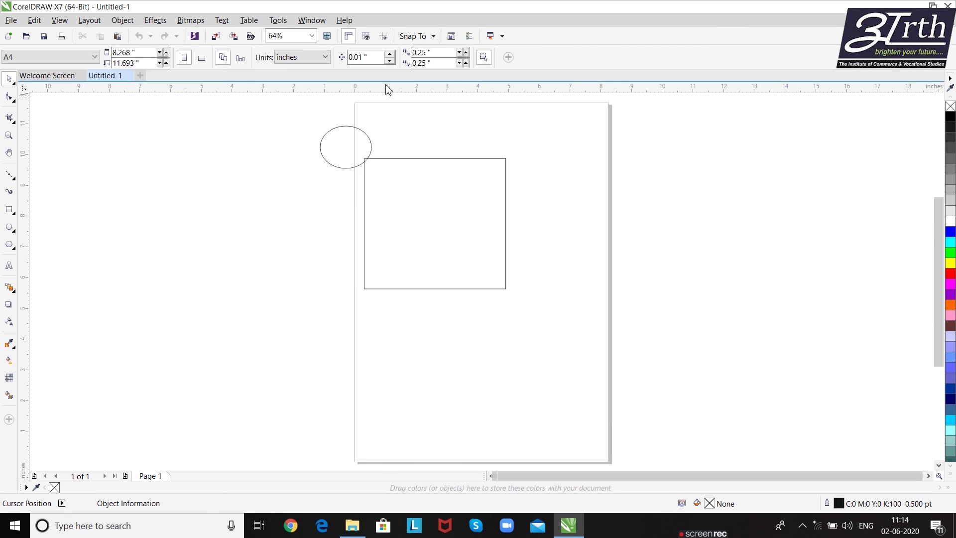
View the list of Corel applications offered by the application launcher.
left_click(490, 36)
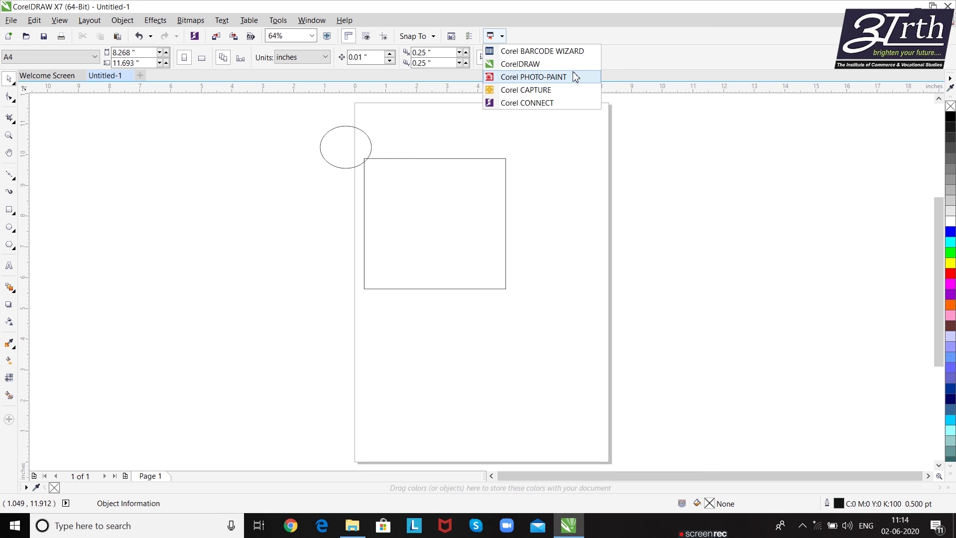
left_click(544, 145)
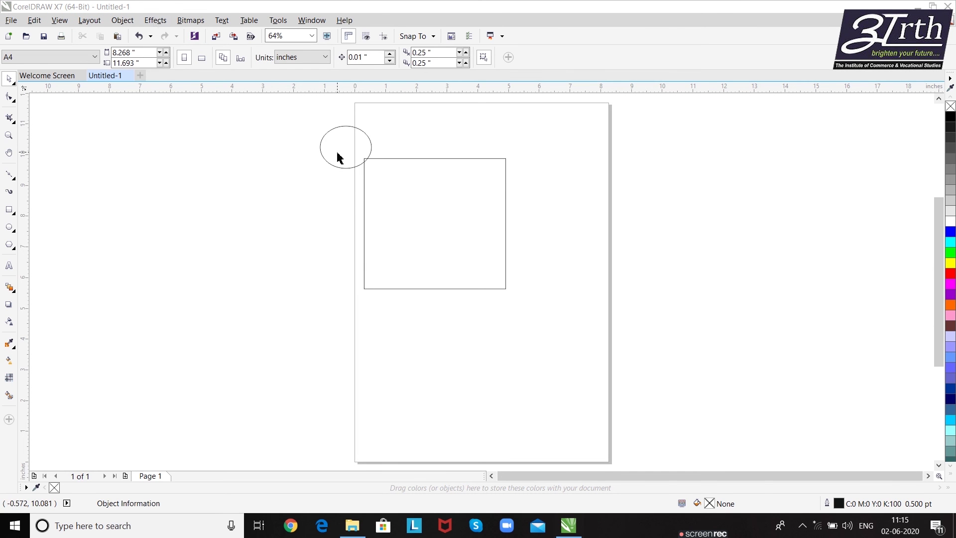
Move the ellipse below and to the right of the rectangle, to about X 6.04, Y 3.34 inches.
left_click(412, 203)
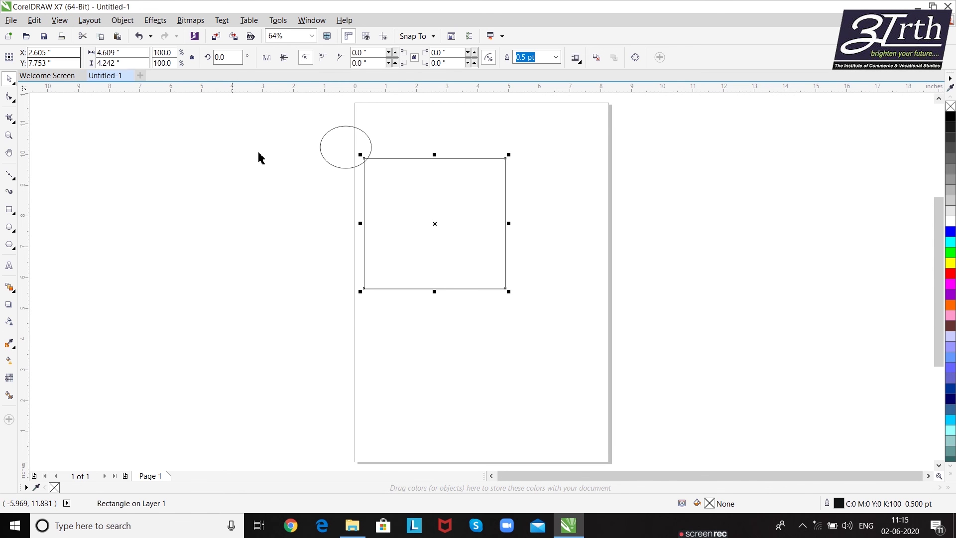
left_click_drag(339, 150, 533, 361)
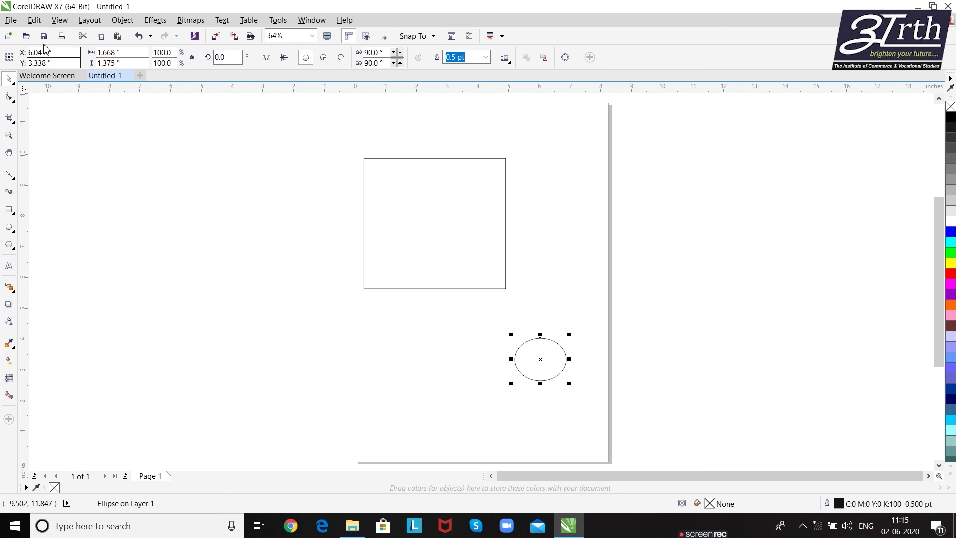
Hide the page border around the drawing page and display it again.
left_click(60, 21)
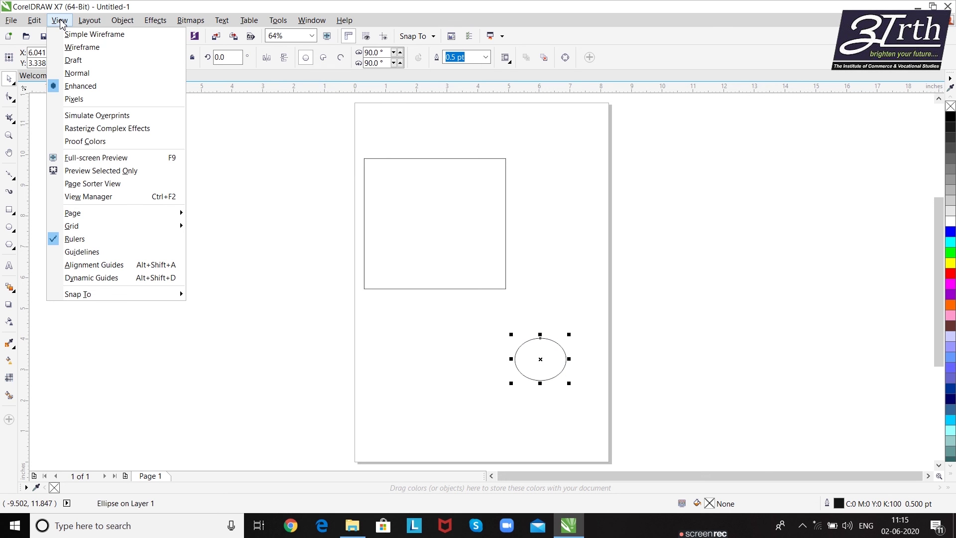
mouse_move(133, 215)
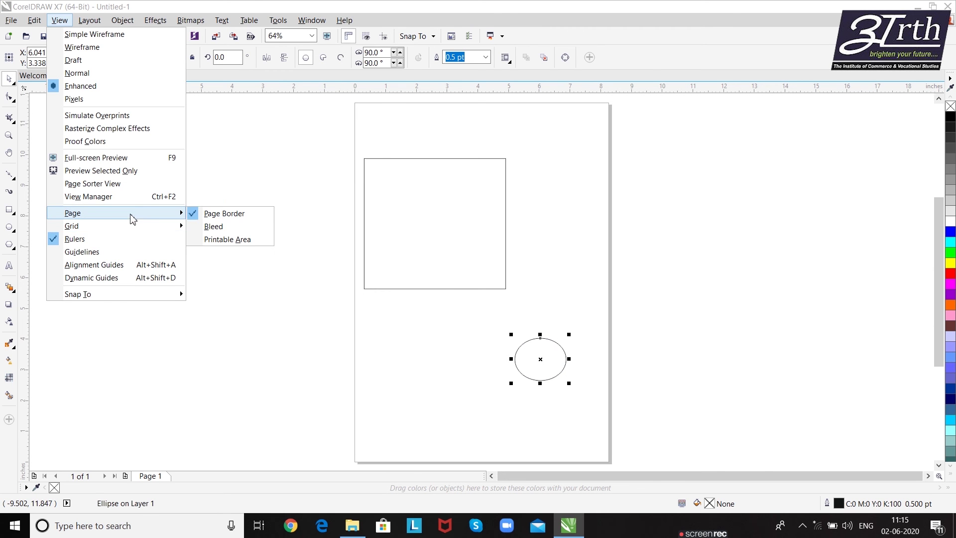
left_click(198, 216)
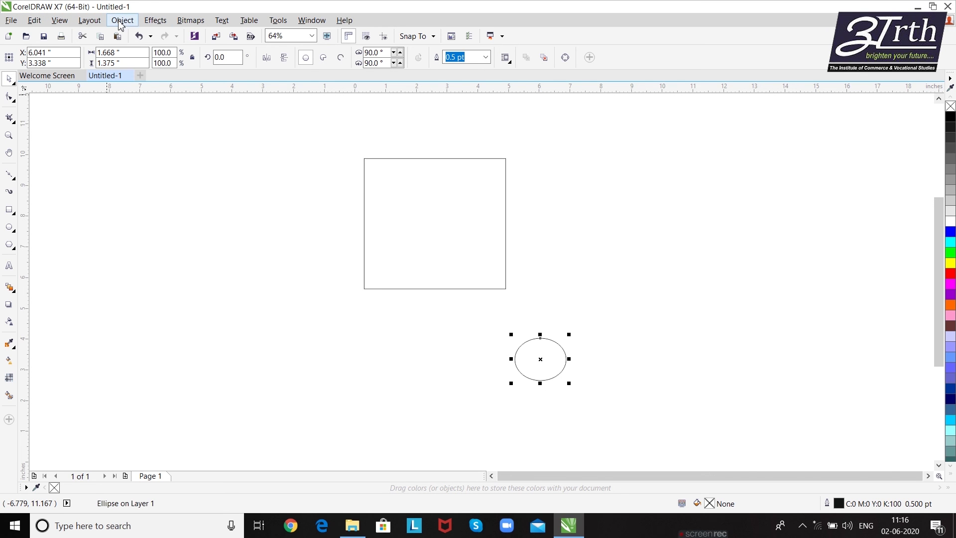
left_click(56, 29)
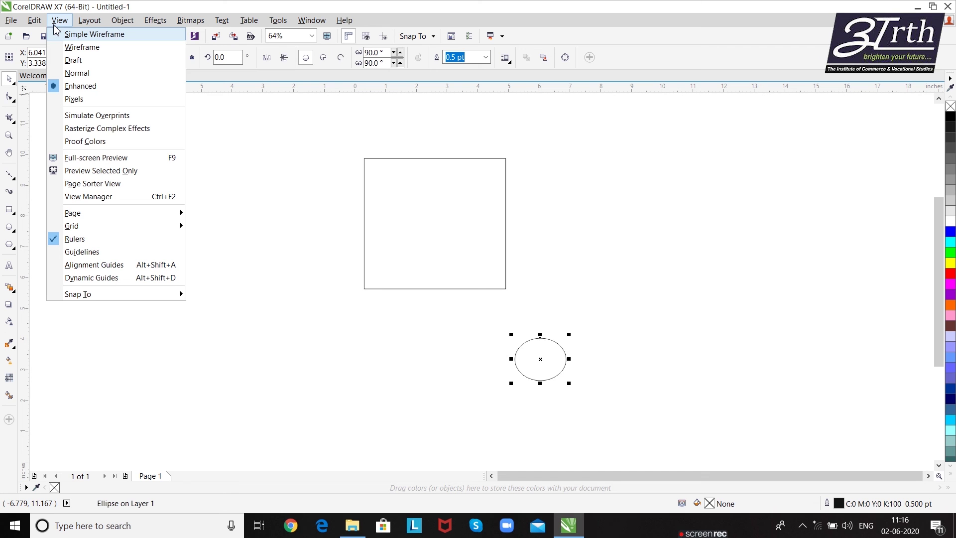
key("p")
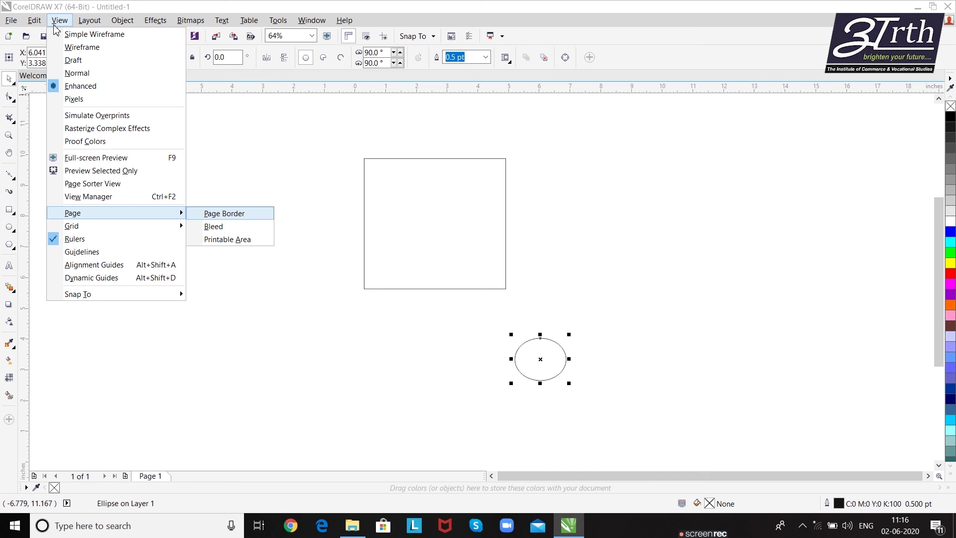
key("Return")
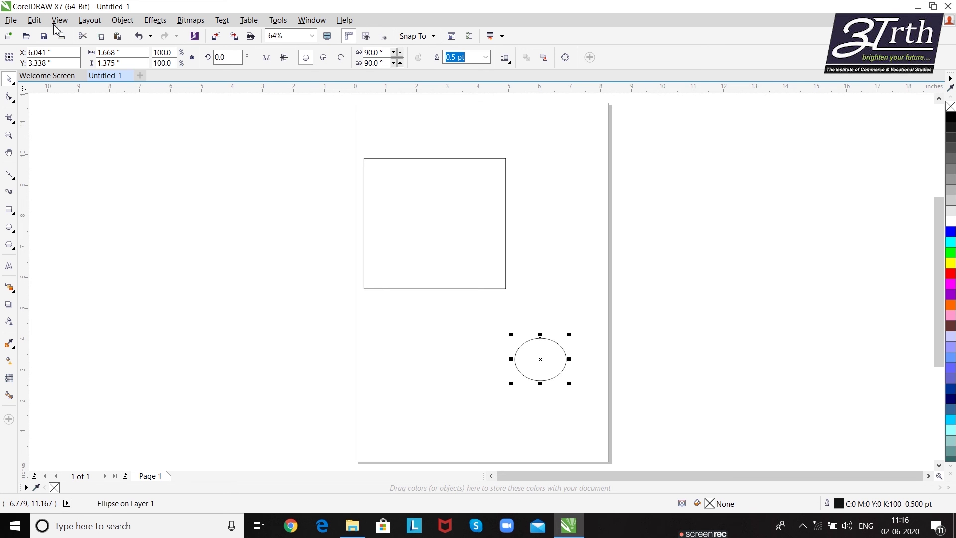
Toggle the page border off and back on a second time.
left_click(58, 20)
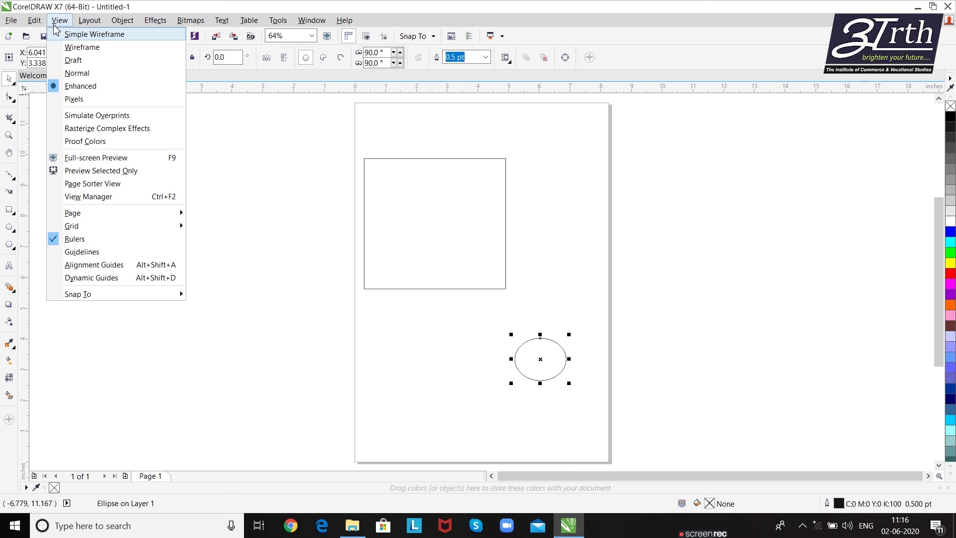
key("p")
key("Return")
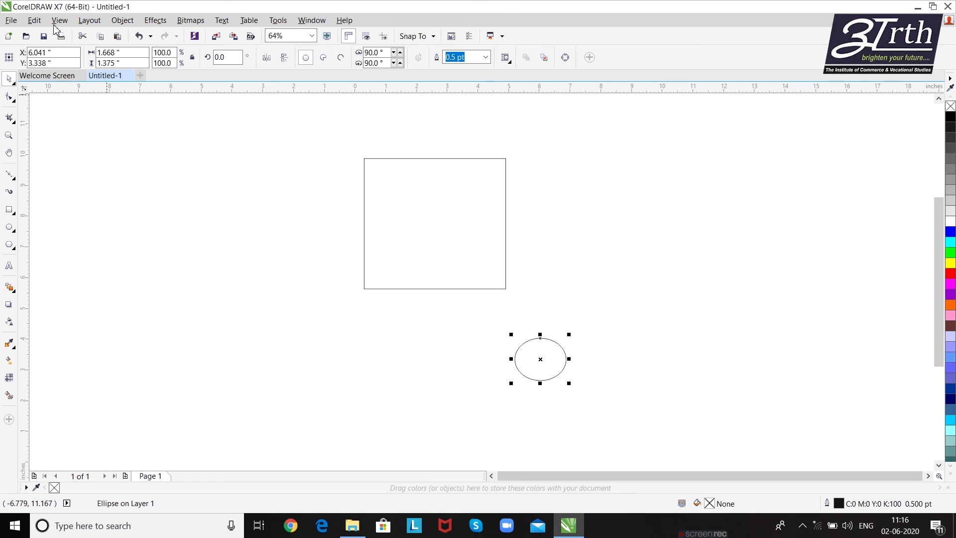
left_click(59, 20)
key("p")
key("Return")
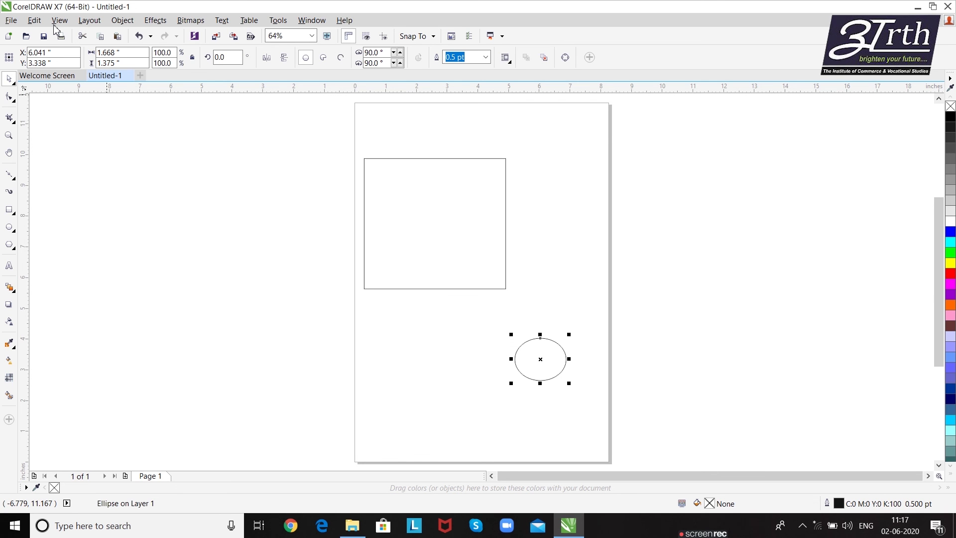
Cascade the open windows, reposition the Untitled-1 and Welcome Screen windows, and maximize the Untitled-1 window.
key("alt+w")
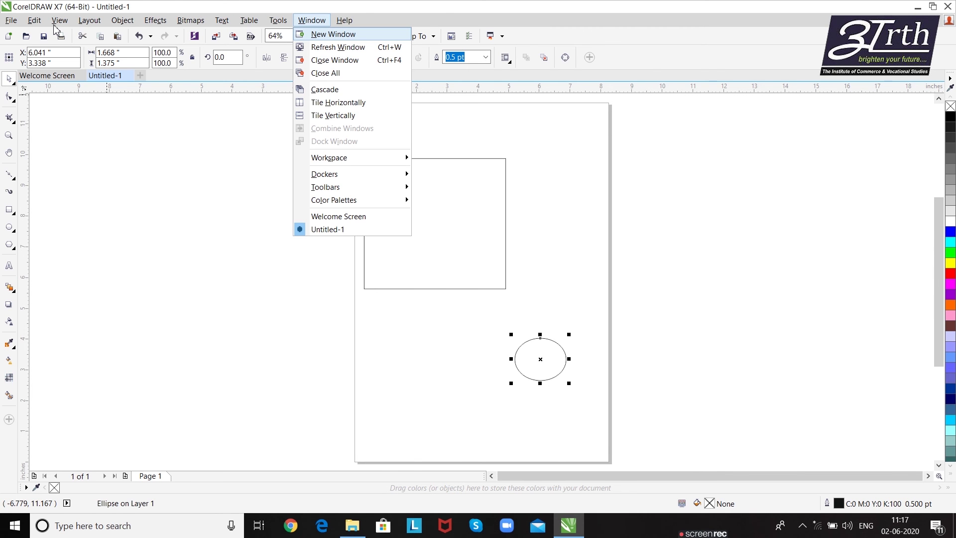
key("c")
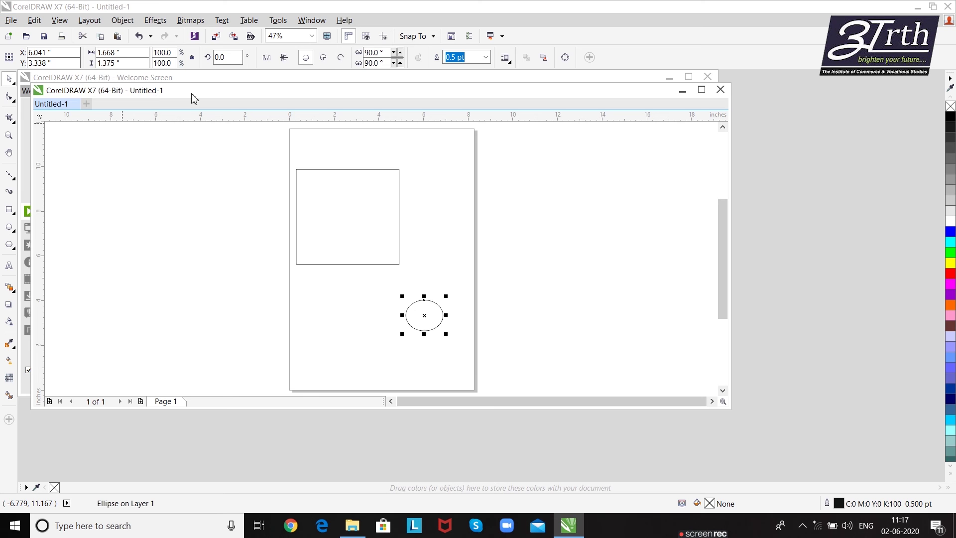
left_click_drag(193, 98, 262, 119)
left_click_drag(211, 83, 219, 76)
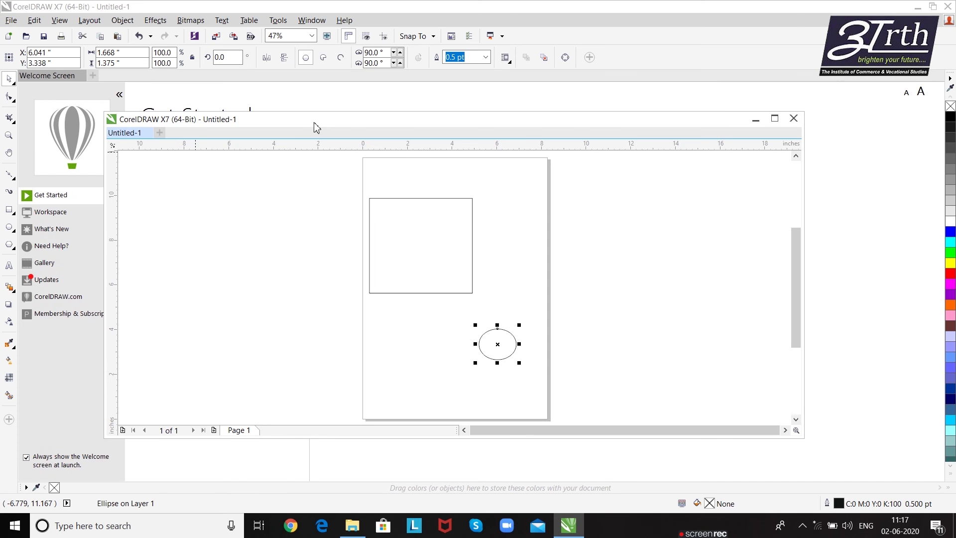
double_click(316, 122)
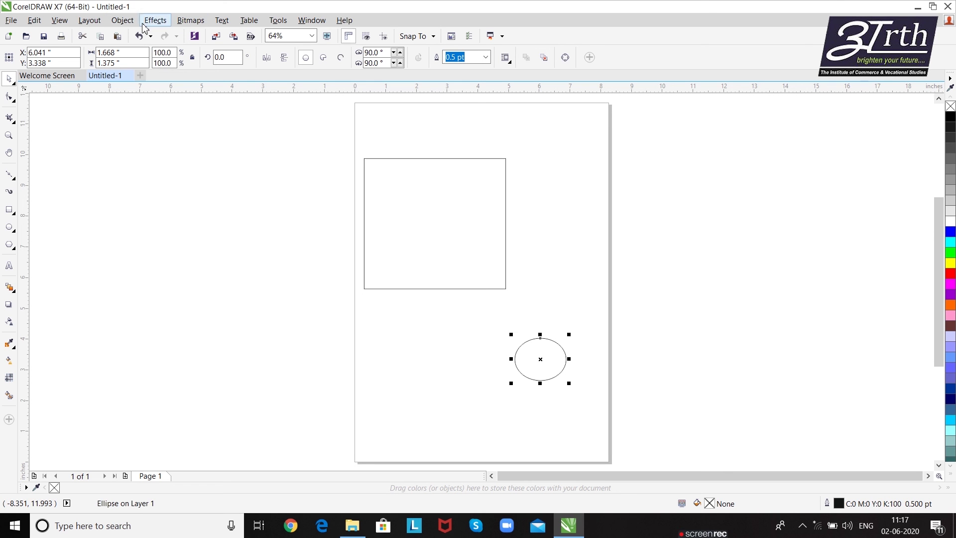
Compare the Grid and Page view options, turn off the page border, and restore it.
left_click(60, 21)
mouse_move(111, 230)
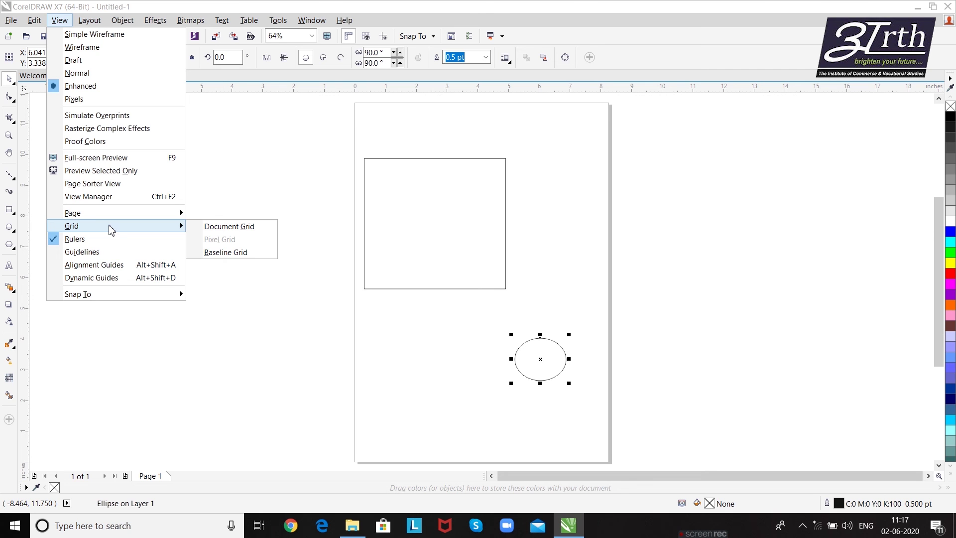
mouse_move(185, 213)
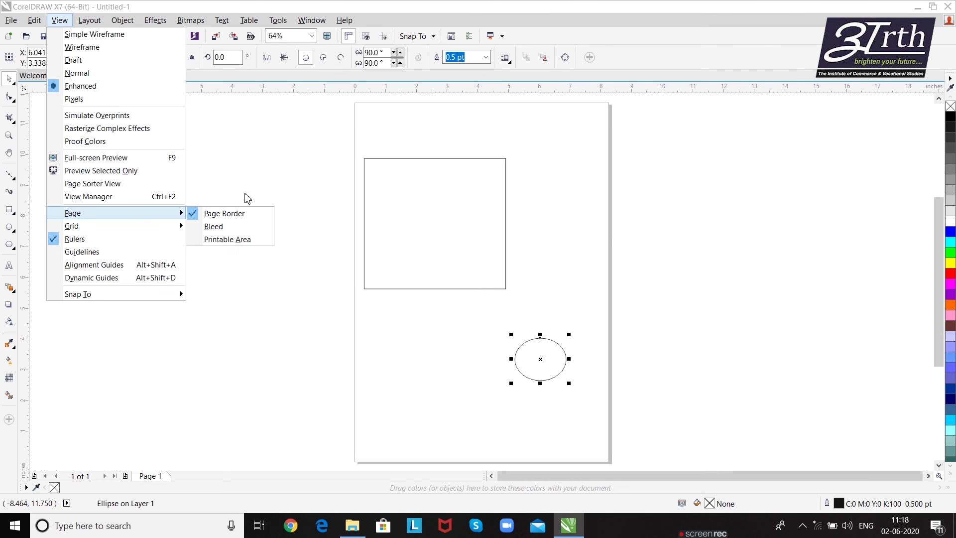
left_click(224, 213)
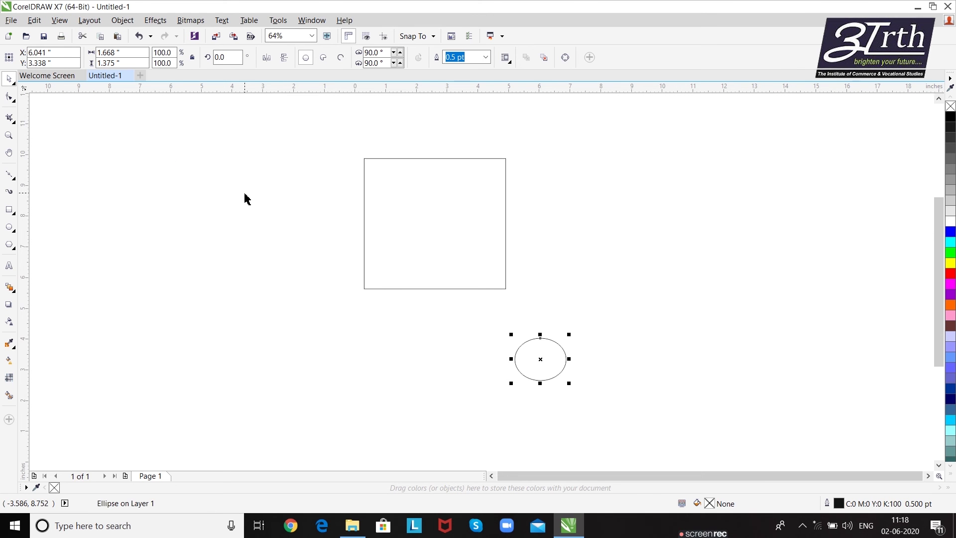
key("alt+v")
key("p")
key("b")
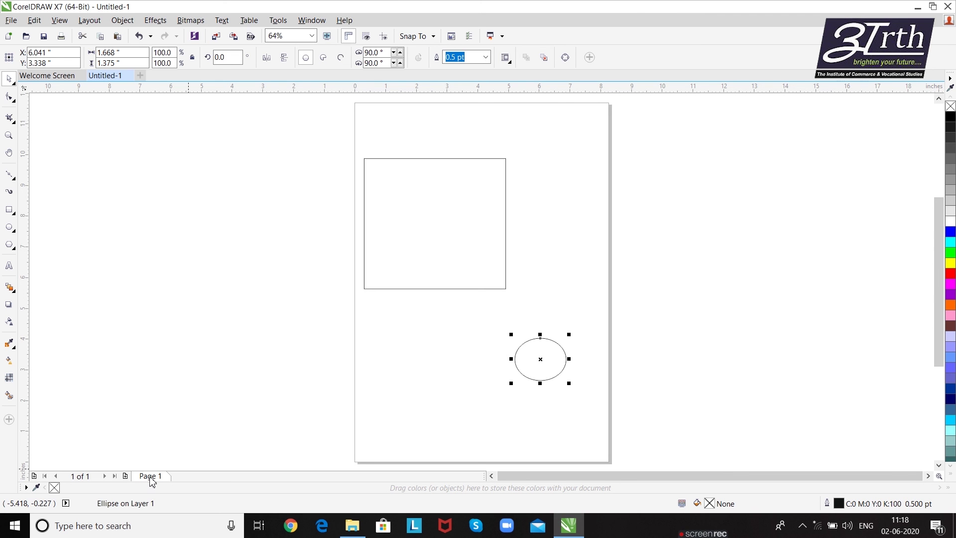
Add a second page after Page 1 and rename the new page "arth".
left_click(125, 475)
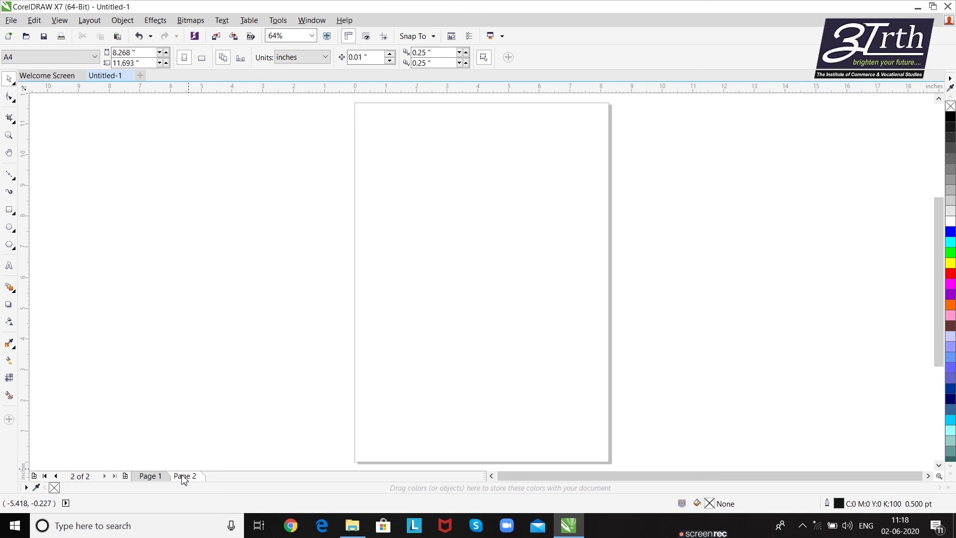
right_click(183, 479)
left_click(244, 391)
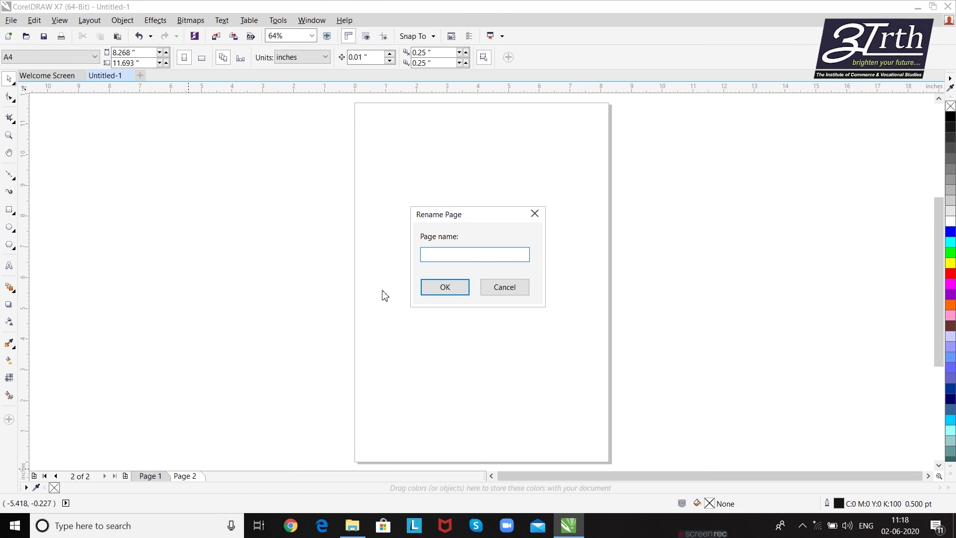
type("arth")
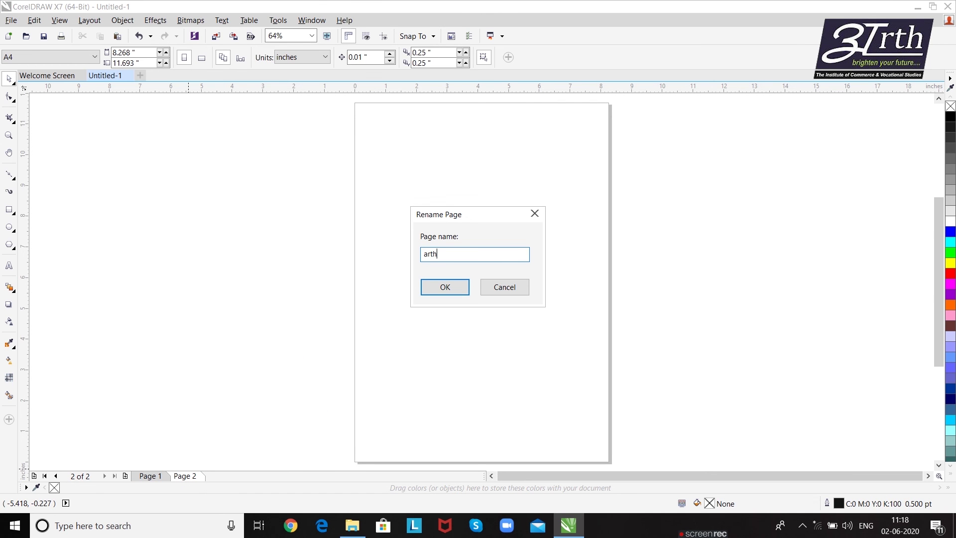
key("Return")
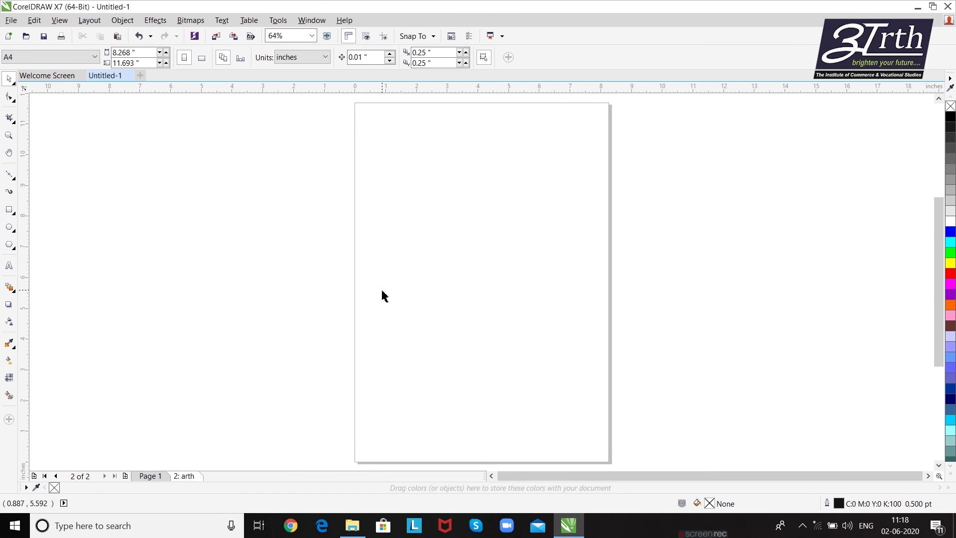
right_click(191, 479)
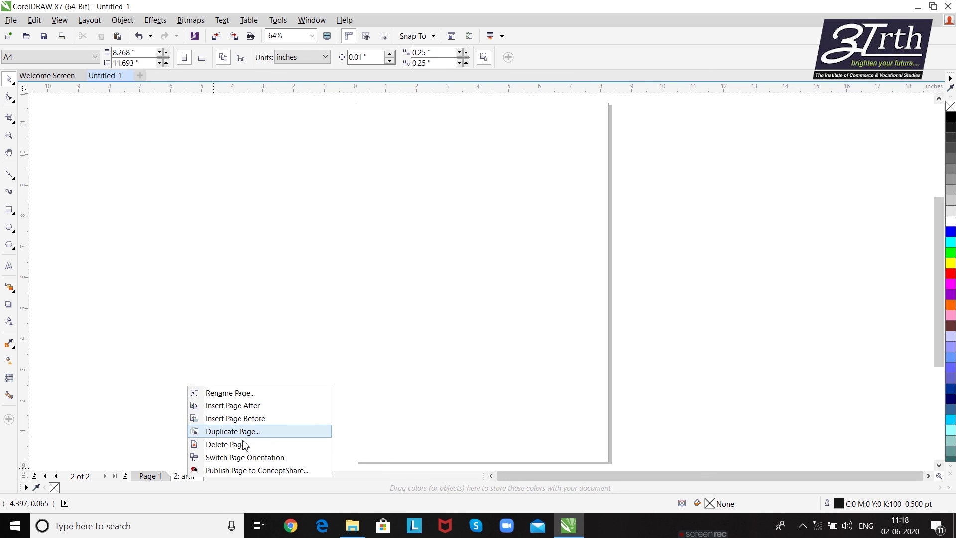
left_click(165, 428)
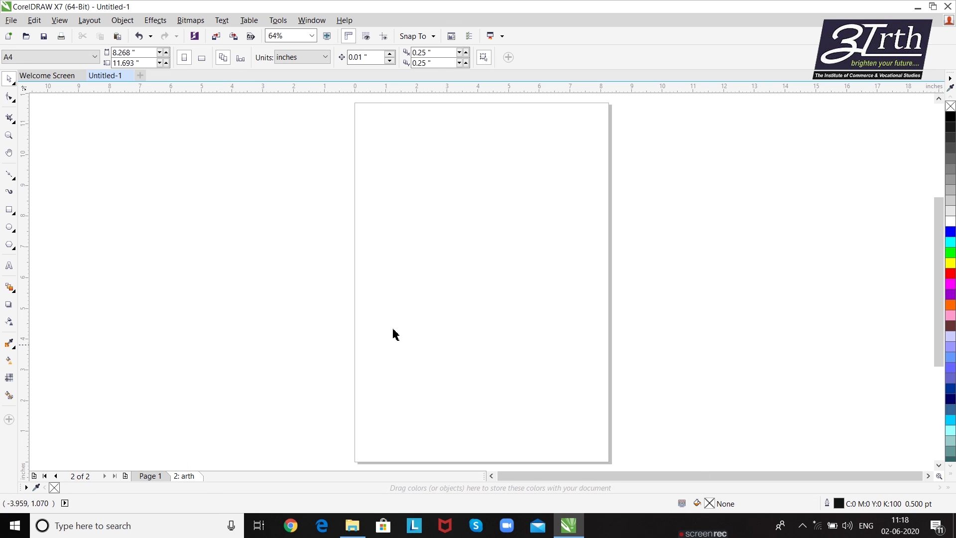